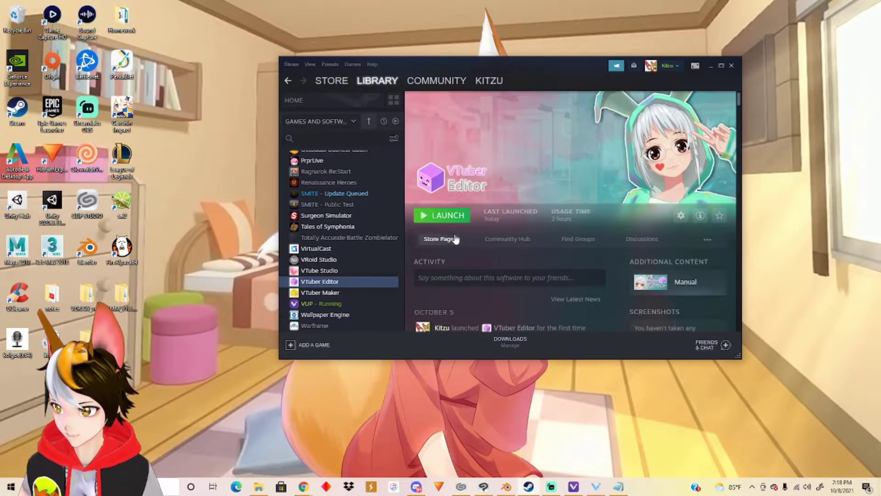
Launch VTuber Editor from the Steam library, maximize it and start a new avatar.
left_click(438, 216)
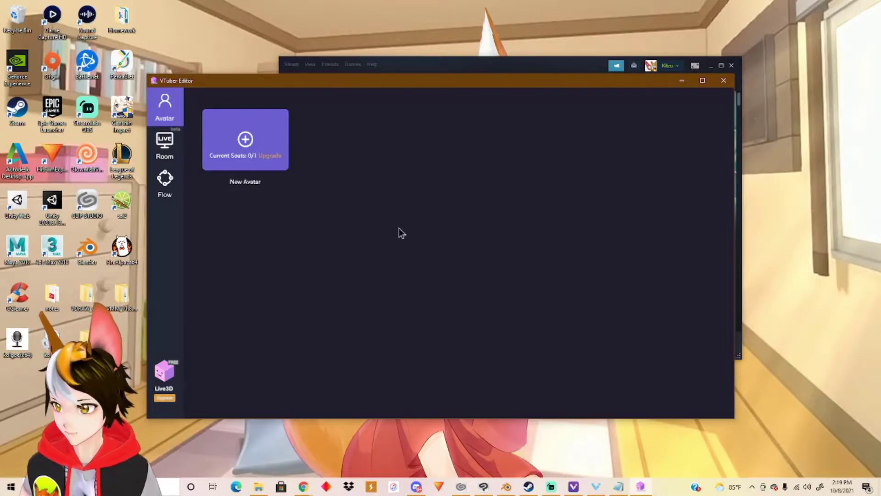
key("super+Up")
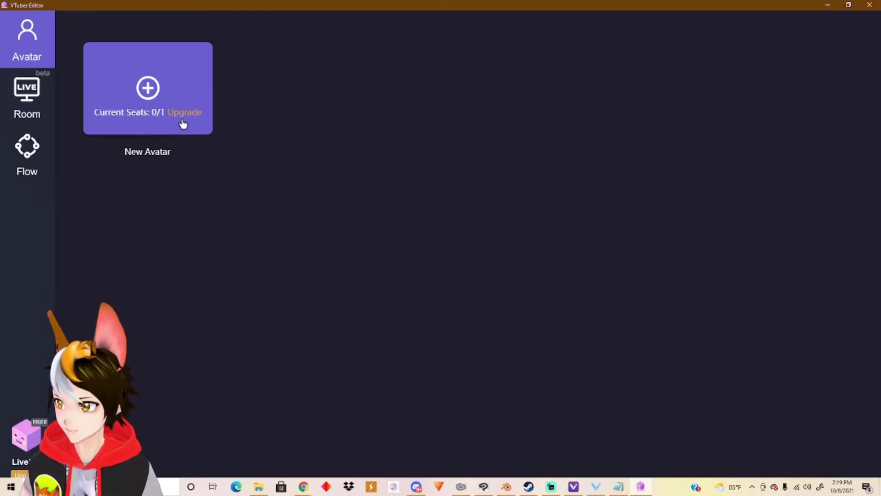
left_click(163, 127)
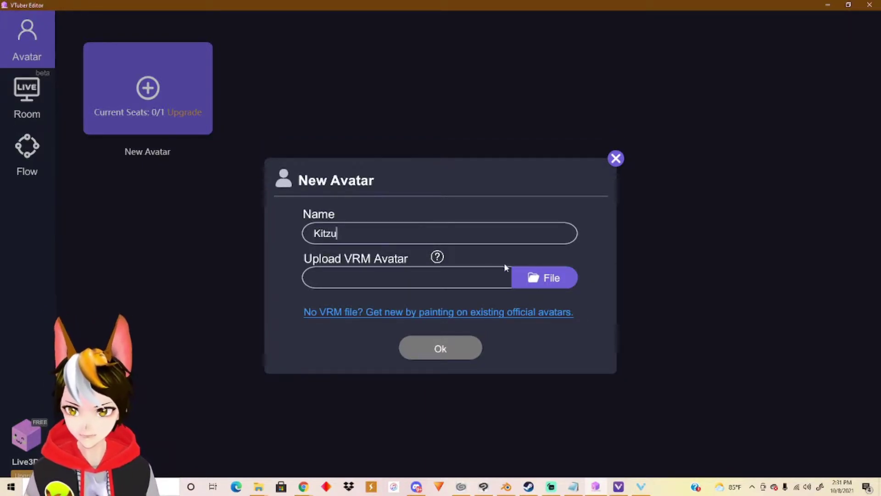
Upload the VRM file "Kitzu human (second version).vrm" for the new avatar and create it.
left_click(532, 277)
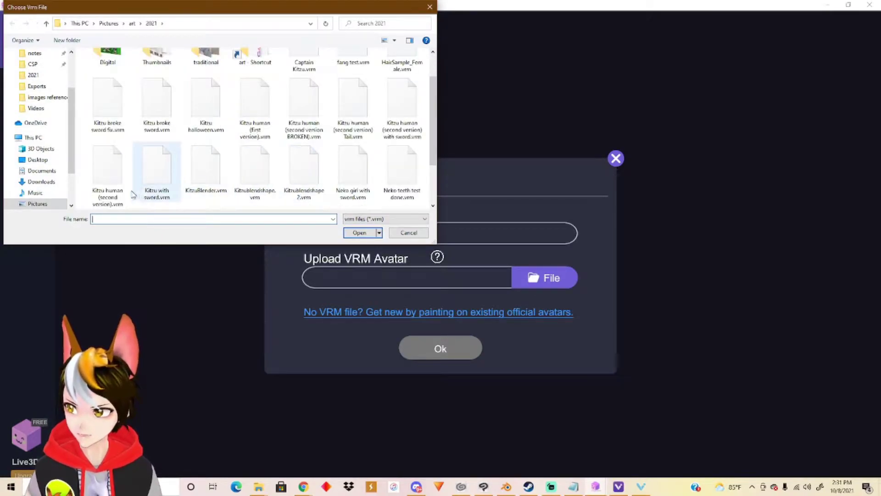
left_click(115, 188)
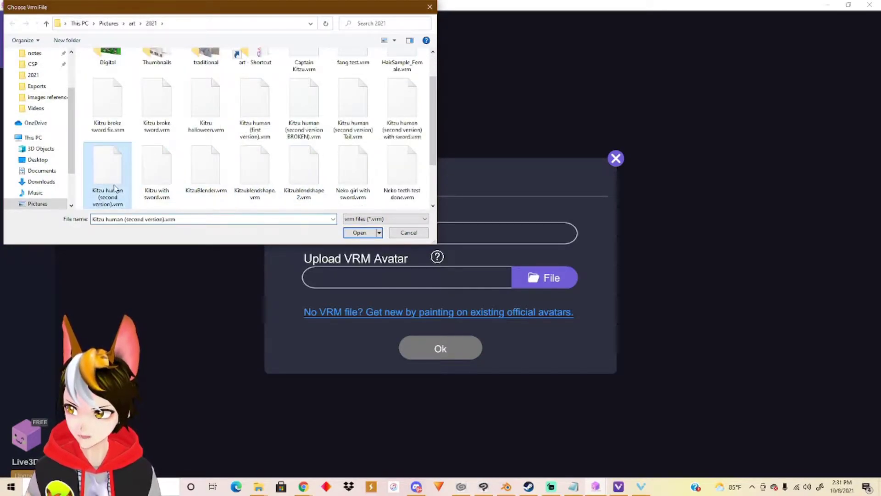
left_click(348, 233)
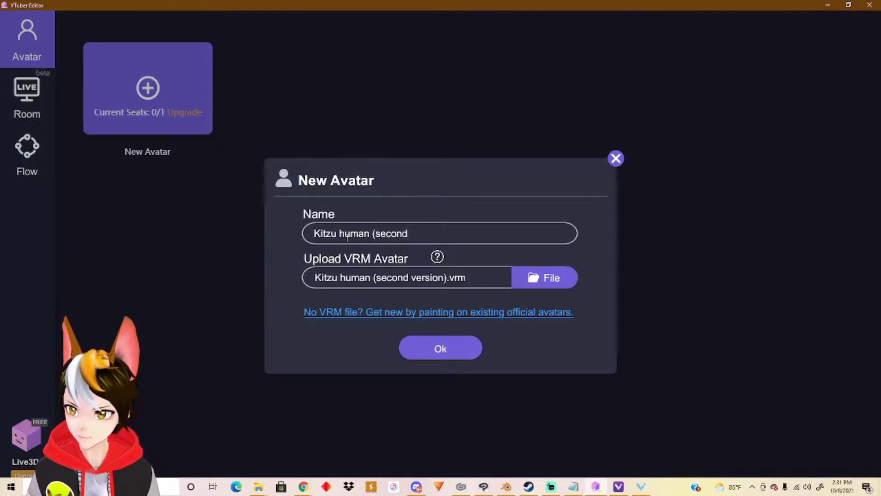
left_click(442, 348)
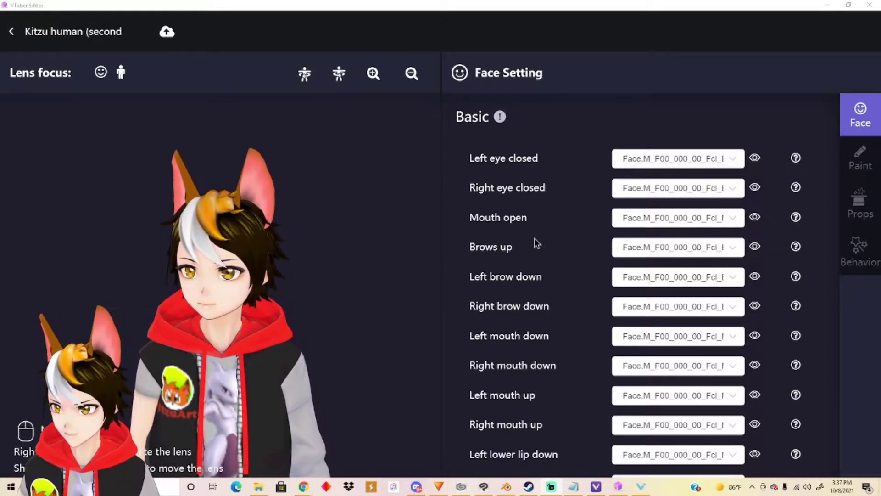
Preview the brows-up expression and examine the Basic and Premium face settings, including the help images for the nose and eye entries.
left_click(758, 247)
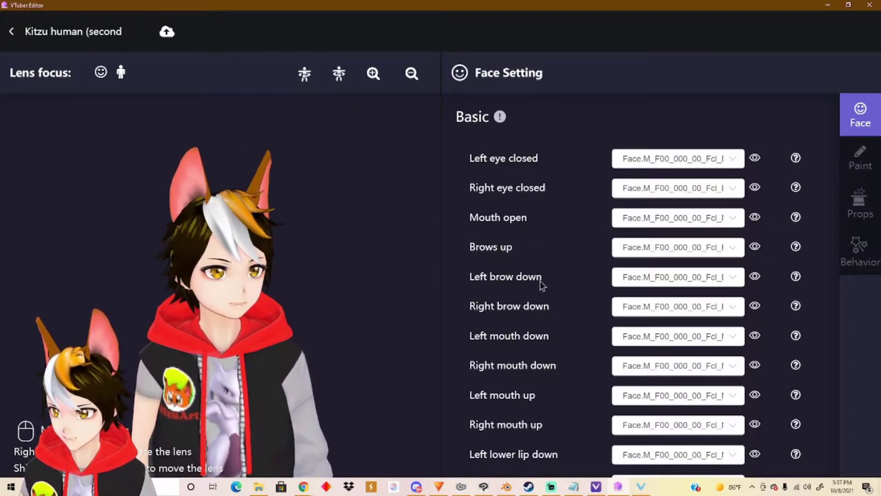
scroll(555, 281, "down", 6)
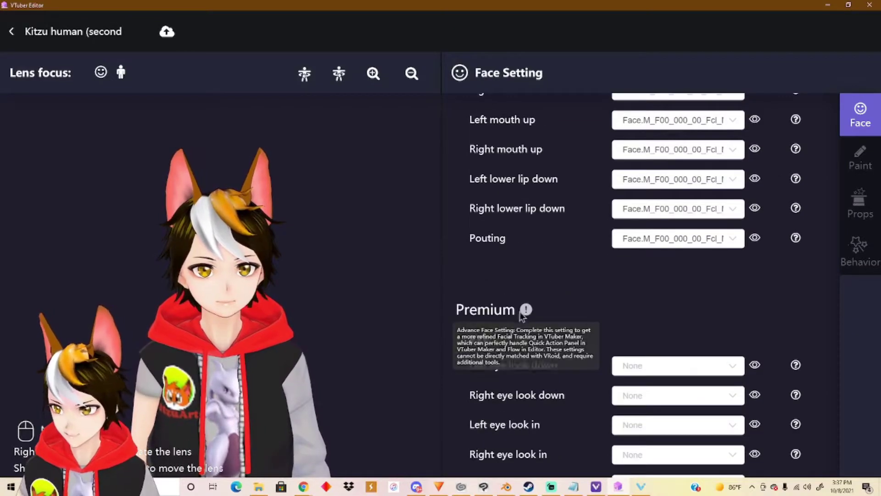
scroll(581, 306, "down", 1)
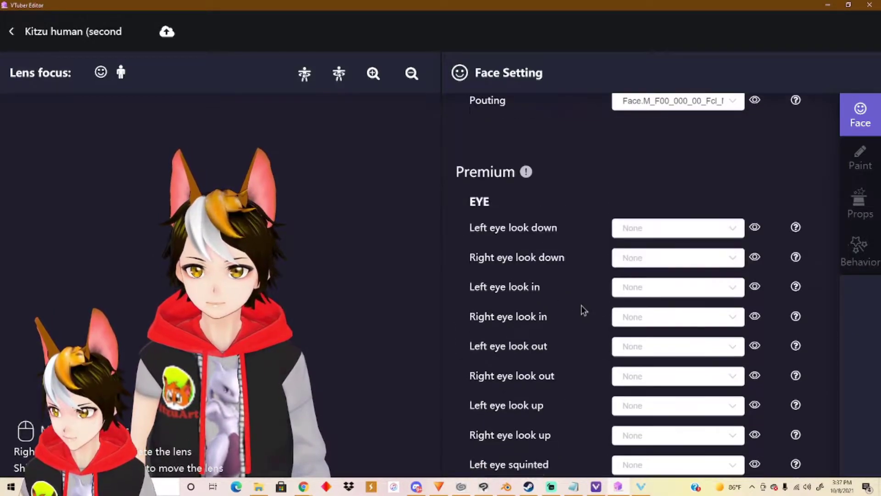
scroll(572, 293, "down", 3)
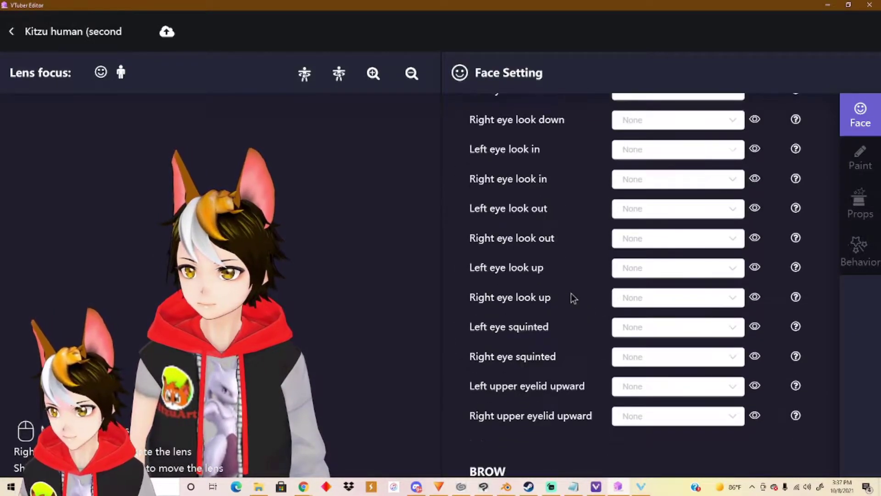
scroll(571, 298, "down", 2)
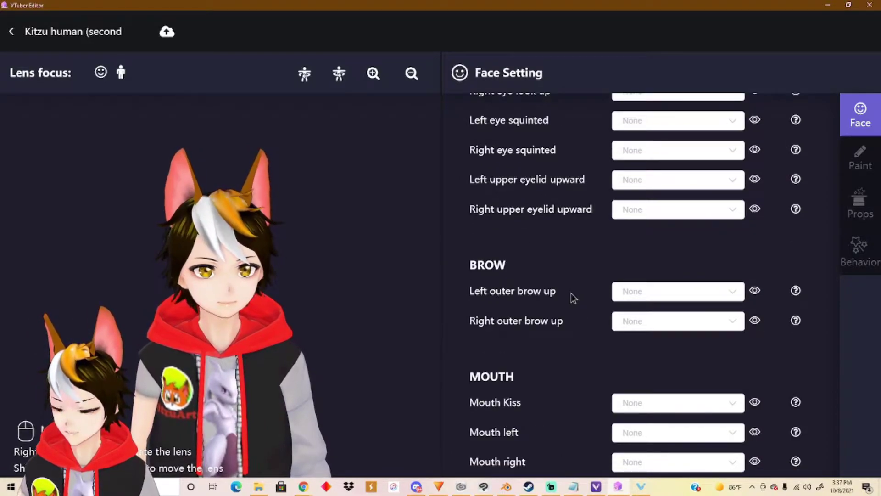
scroll(572, 297, "down", 4)
scroll(572, 299, "down", 2)
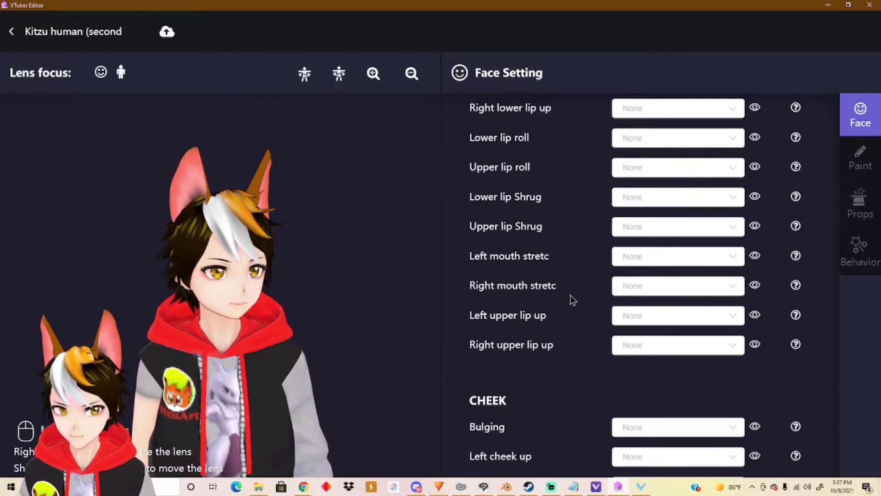
scroll(570, 296, "down", 5)
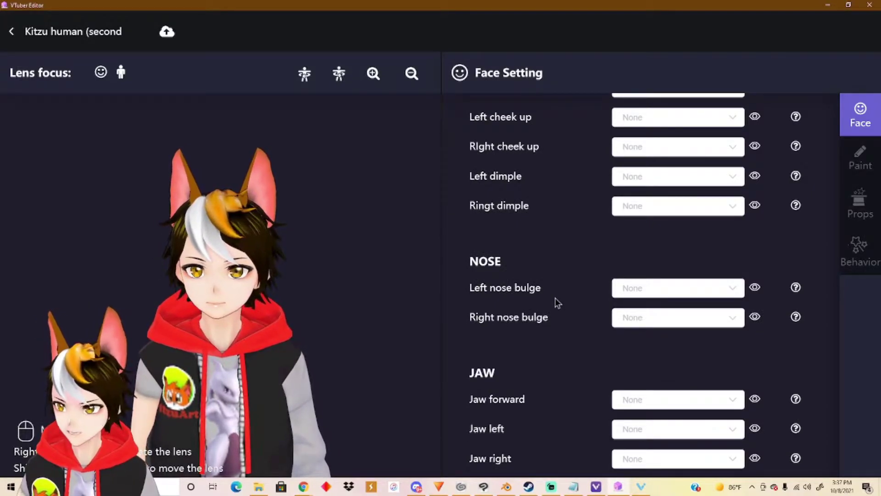
mouse_move(796, 288)
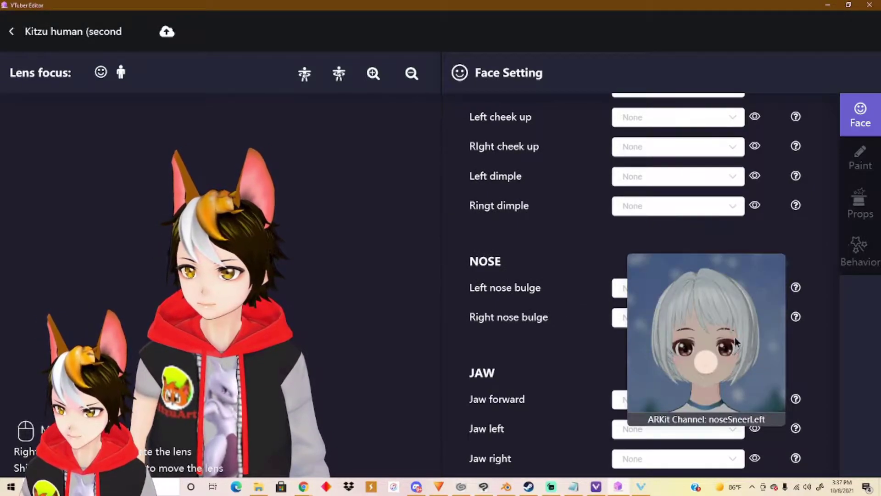
mouse_move(795, 177)
scroll(798, 209, "up", 15)
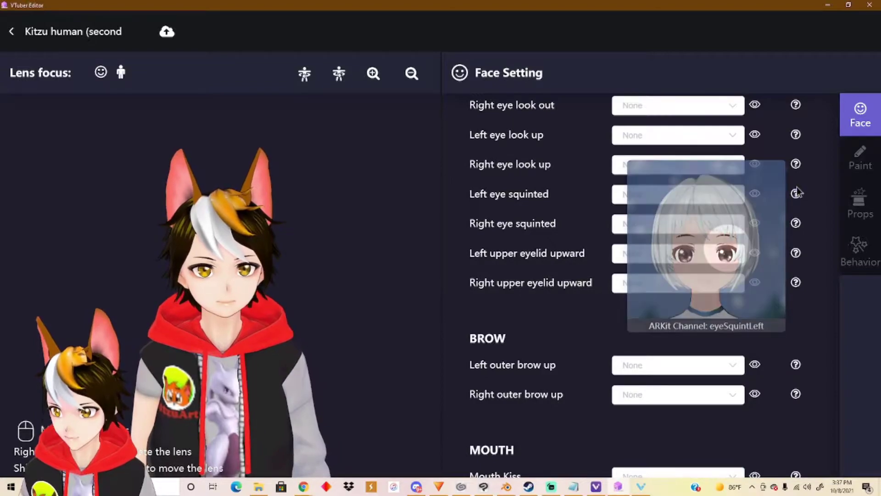
Paint a red teardrop sticker at a size of 1.3 px on the avatar's cheek, just below the eye.
left_click(860, 159)
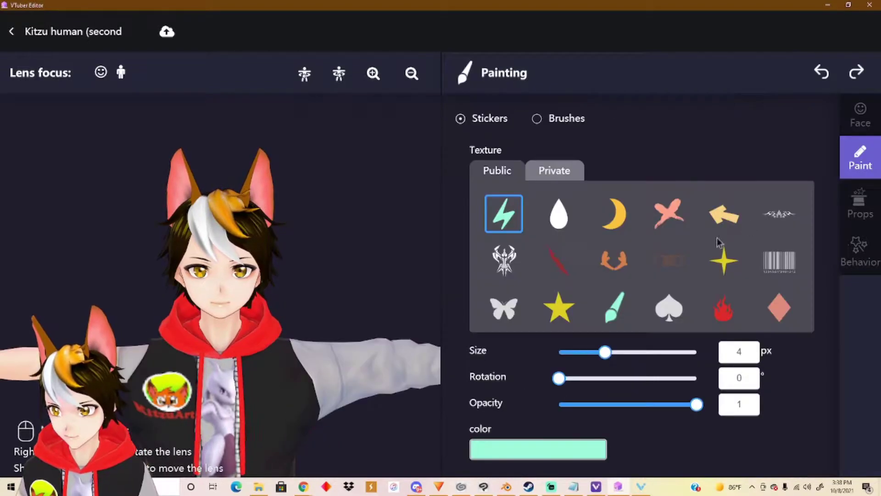
left_click(562, 224)
scroll(563, 234, "down", 2)
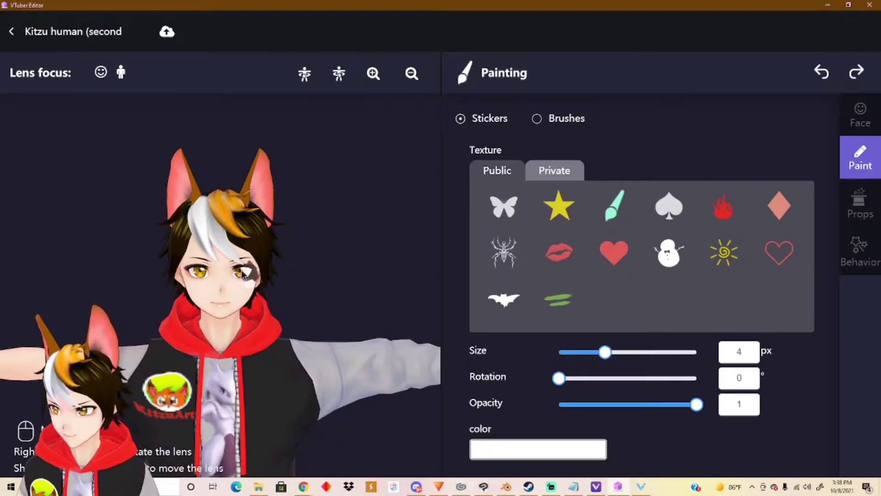
left_click_drag(604, 354, 576, 359)
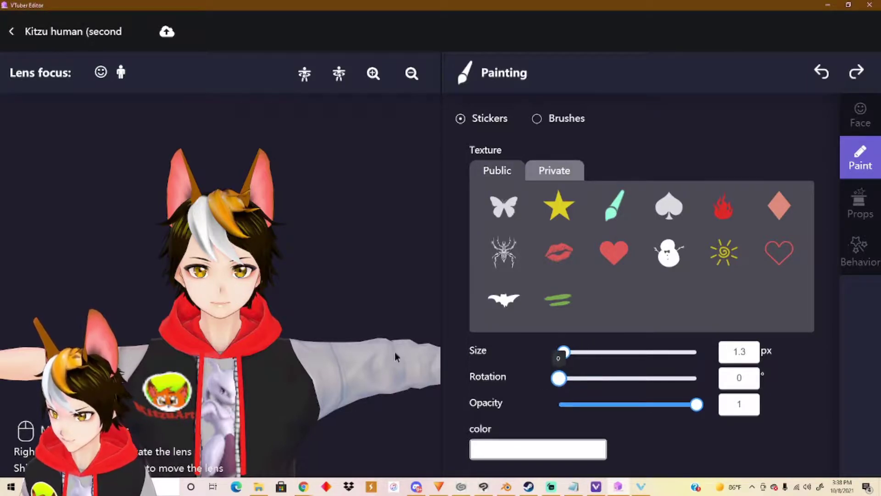
left_click(538, 448)
left_click_drag(578, 365, 600, 324)
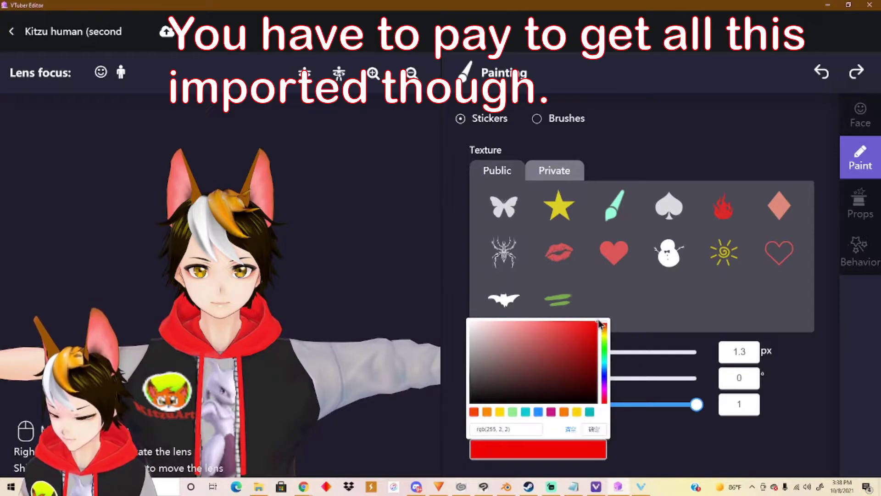
left_click(593, 429)
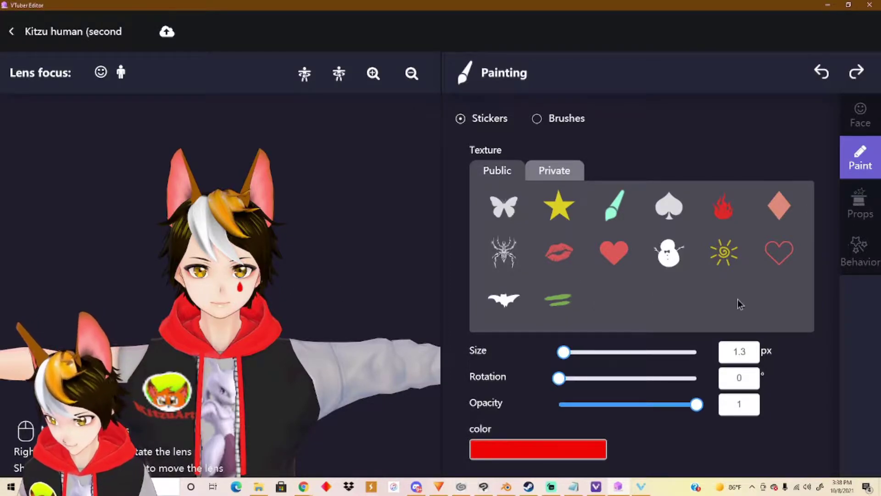
Attach the cat tail prop to the avatar's back and lower it to about Y -18.77, Z -10.64.
left_click(853, 215)
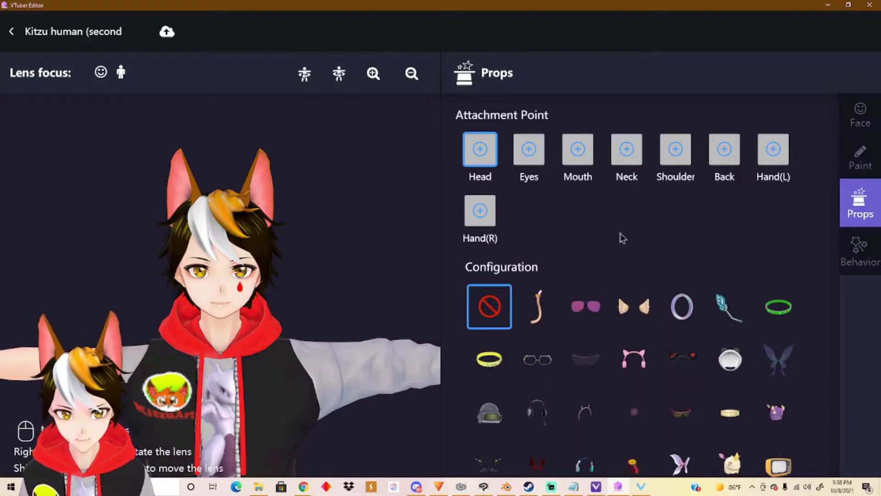
left_click(537, 306)
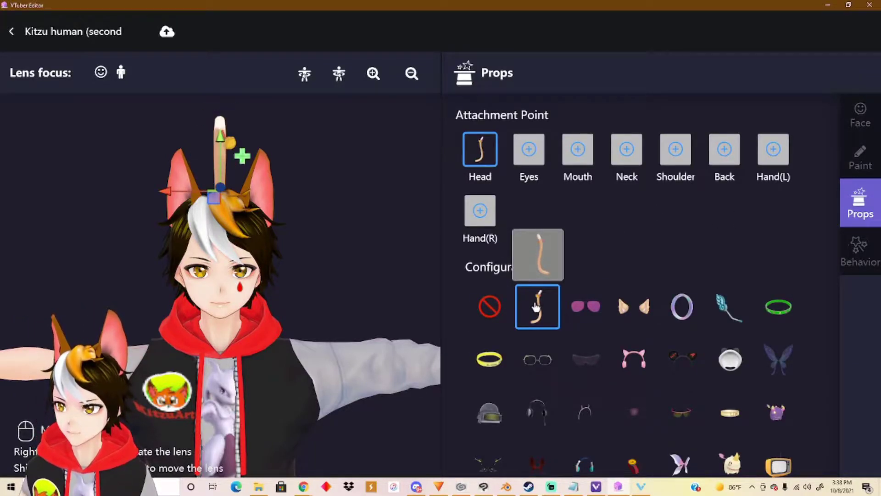
left_click(491, 307)
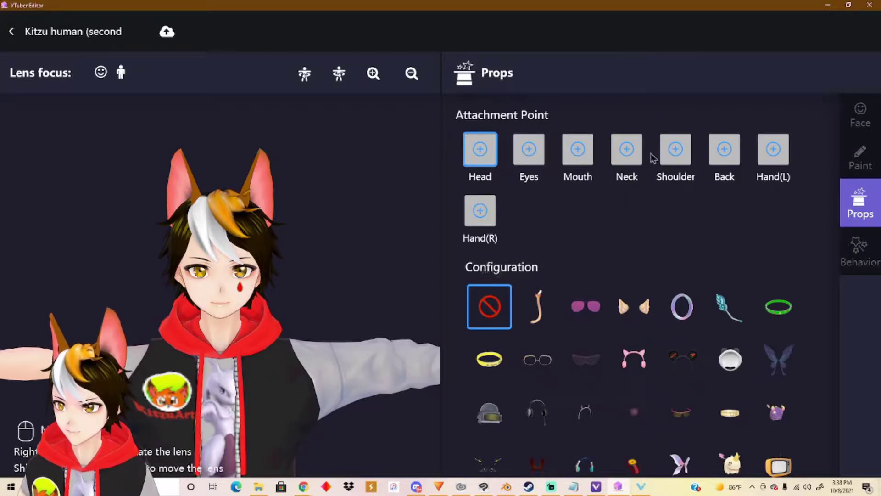
left_click(726, 162)
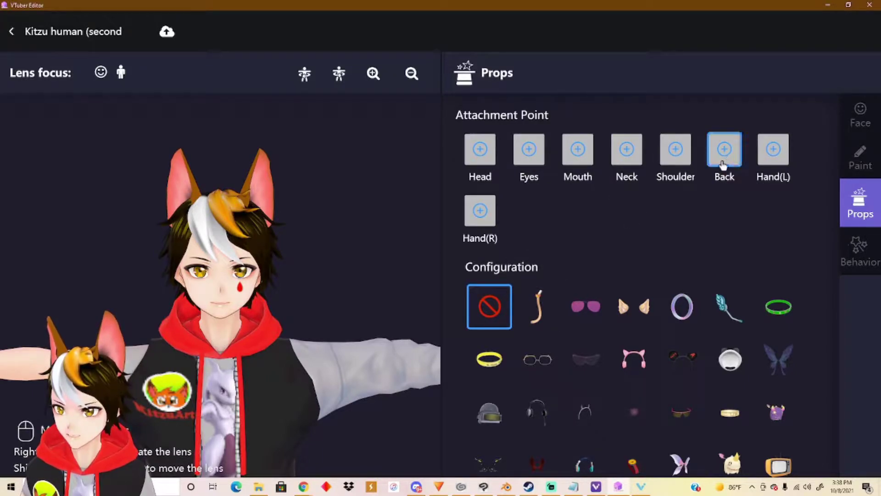
left_click(537, 306)
left_click_drag(174, 288, 170, 330)
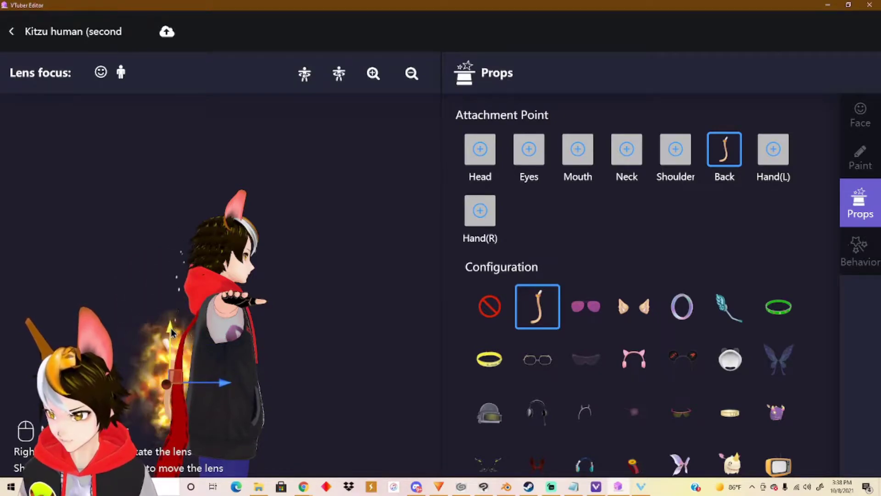
Turn off the special effect on the tail prop.
scroll(585, 218, "down", 9)
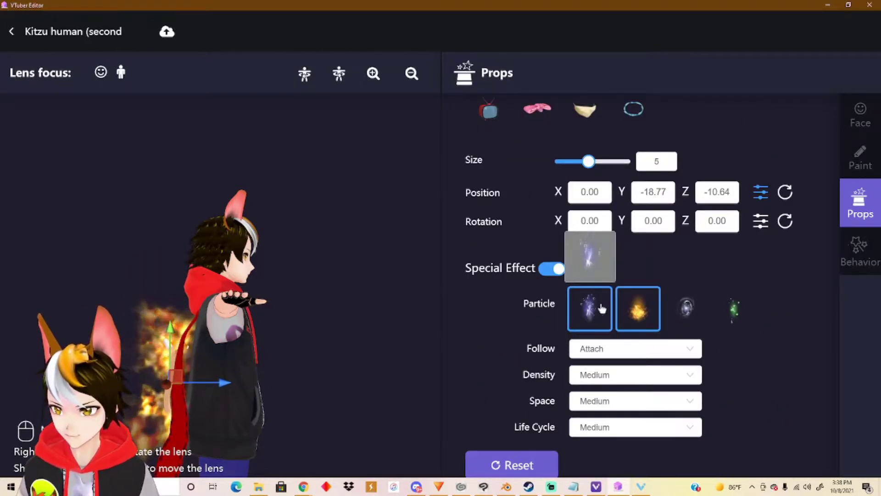
left_click(553, 269)
scroll(555, 272, "up", 5)
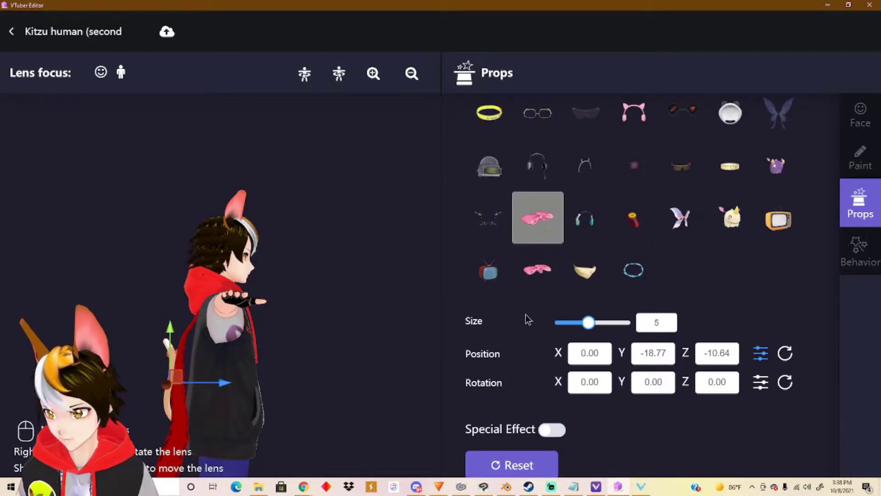
Attach the cat ears prop to the avatar's head and shift it slightly forward and down.
scroll(618, 335, "up", 5)
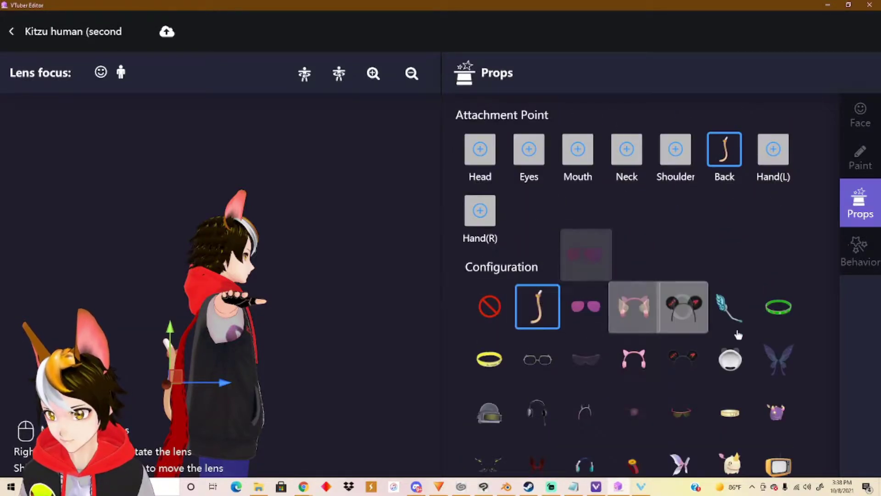
scroll(535, 378, "down", 3)
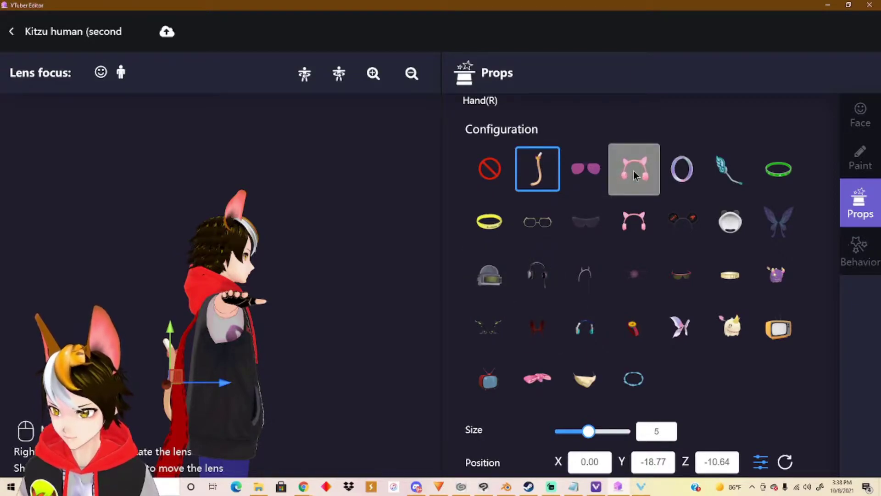
scroll(605, 268, "up", 3)
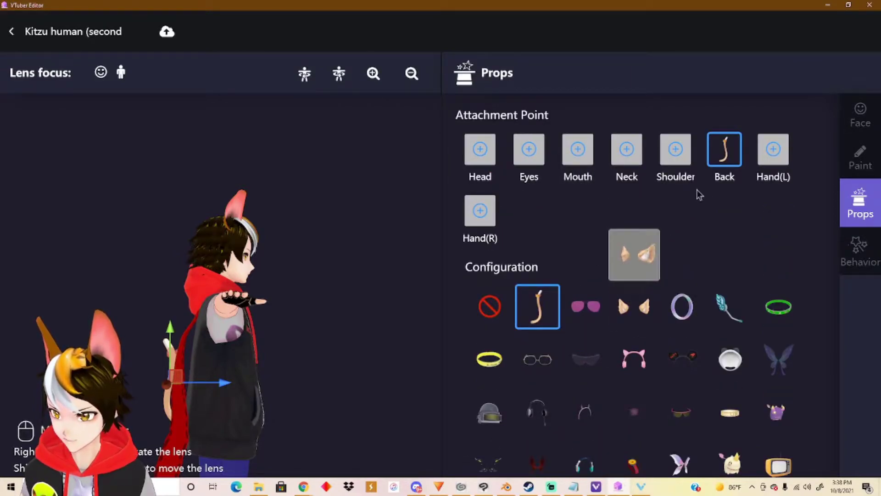
left_click(479, 147)
left_click(627, 312)
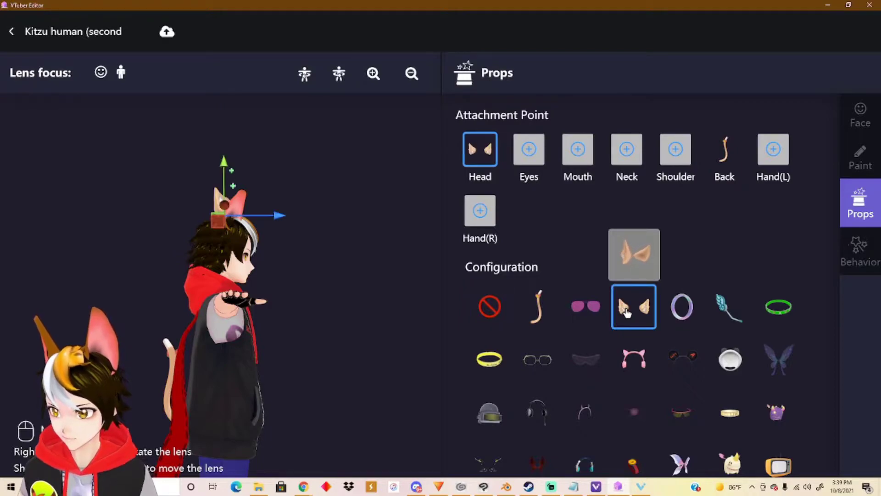
left_click_drag(255, 215, 264, 224)
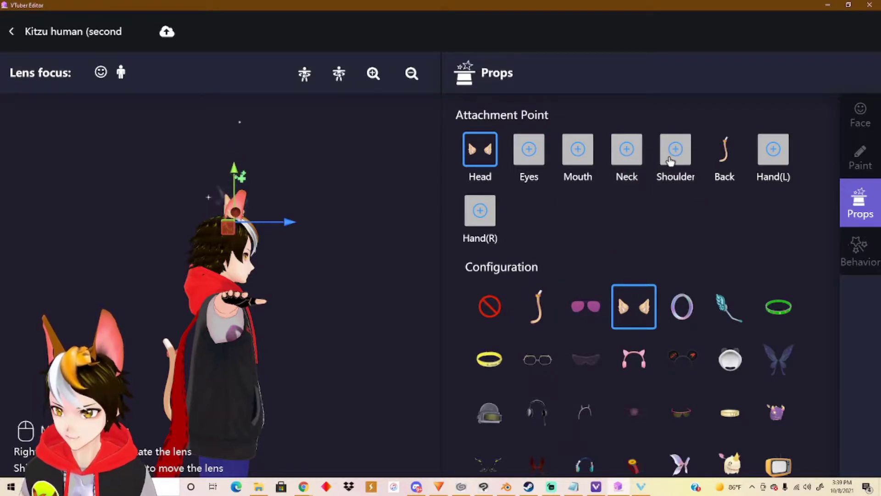
Attach the green fairy wings prop to the avatar's shoulder attachment point.
left_click(670, 160)
scroll(613, 252, "down", 1)
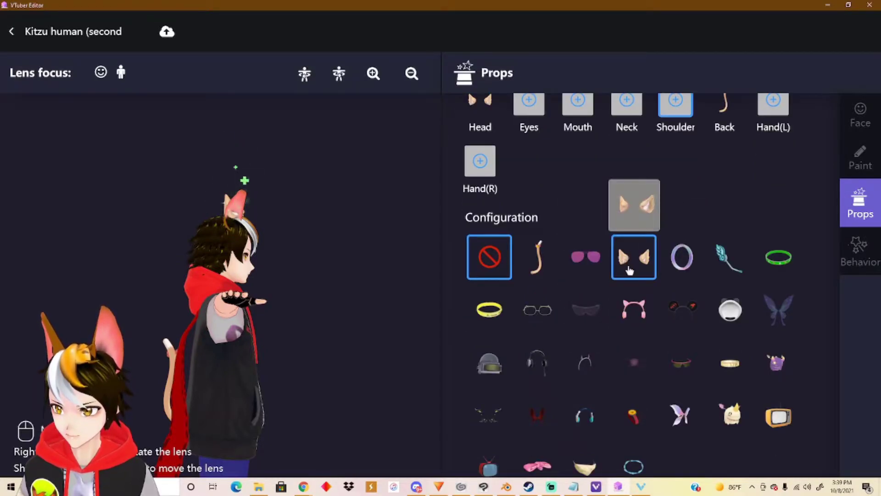
left_click(488, 413)
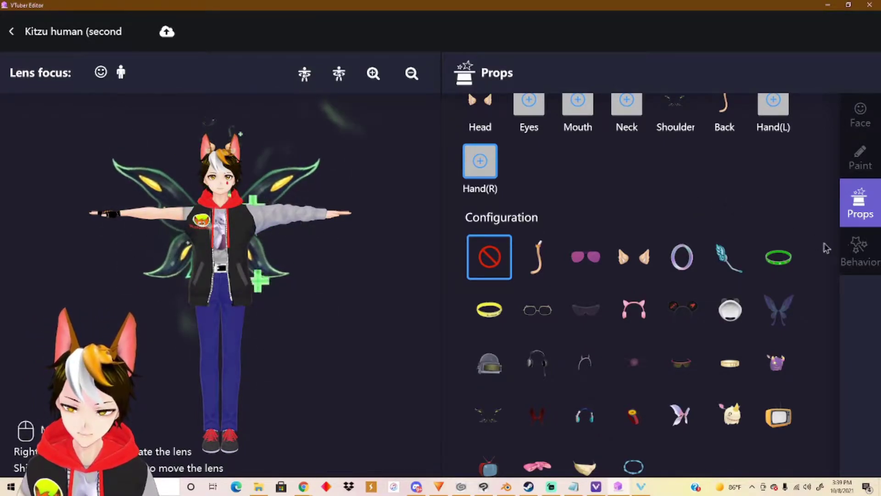
Turn on Sound in the avatar's keyboard and pad behavior settings.
left_click(859, 246)
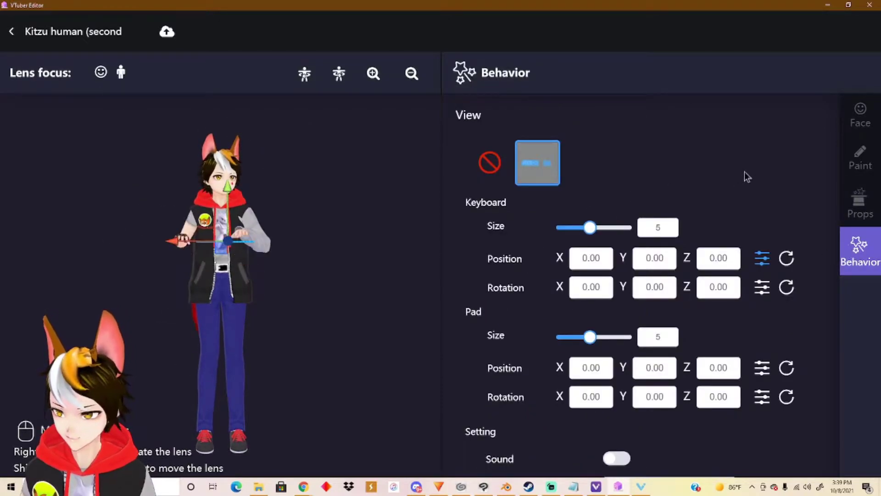
scroll(746, 177, "down", 2)
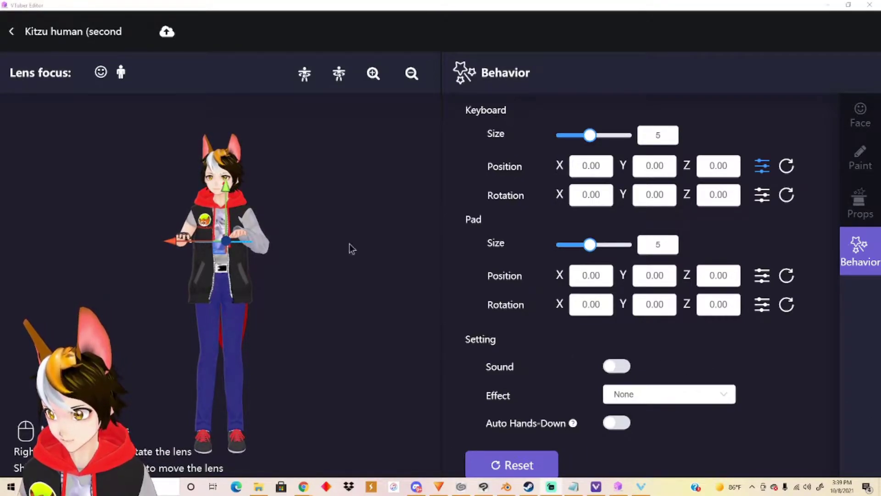
left_click(615, 366)
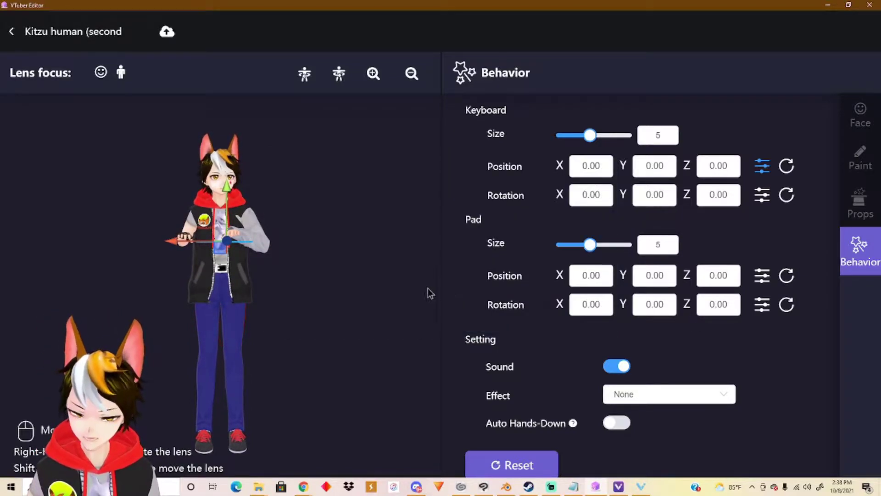
Leave the avatar editor, browse the live room templates and open the Night Live room.
left_click(12, 31)
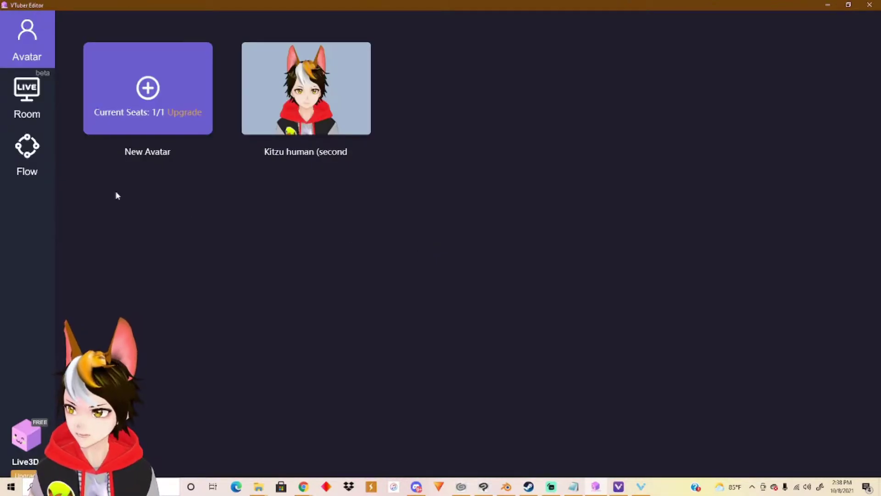
left_click(31, 97)
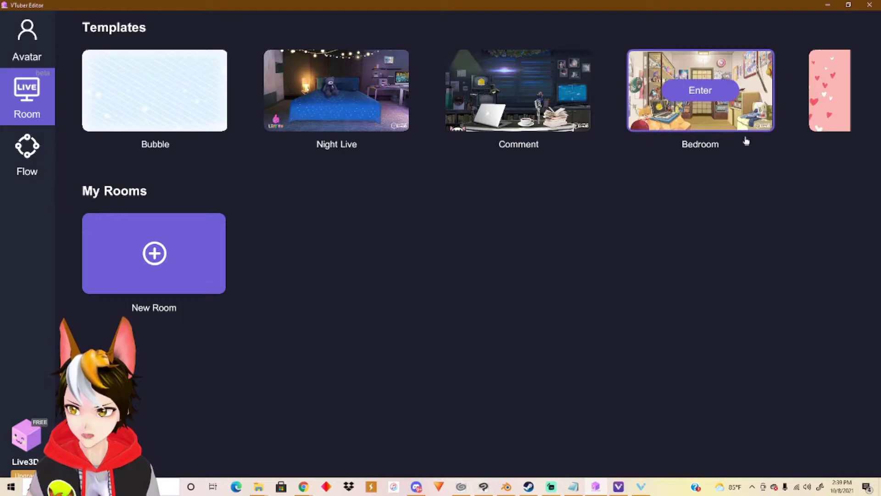
left_click_drag(780, 102, 351, 89)
left_click_drag(692, 103, 395, 90)
left_click_drag(663, 104, 394, 96)
left_click_drag(762, 101, 789, 94)
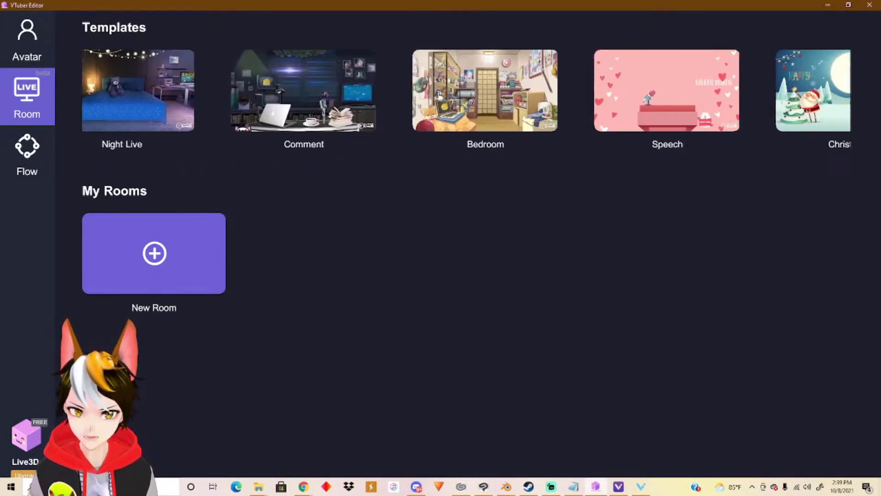
mouse_move(340, 102)
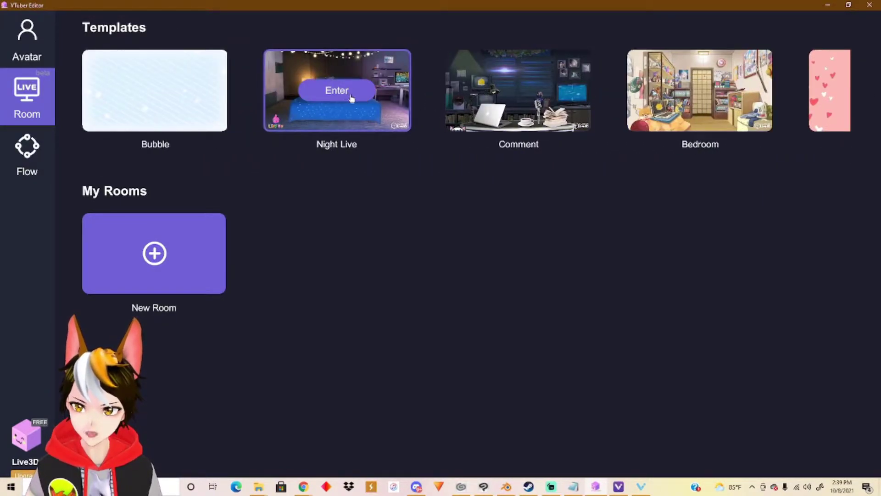
left_click(348, 99)
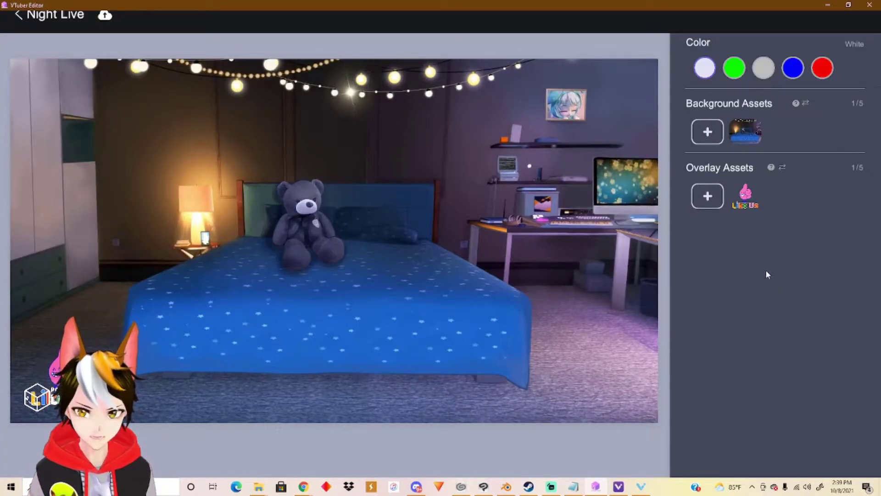
Try the blue spotlight stage photo as a background asset and remove it again.
left_click(707, 132)
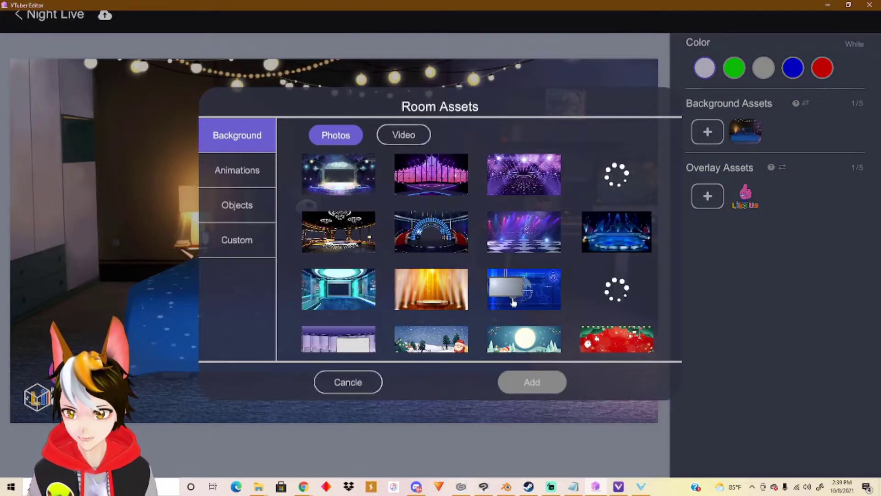
scroll(497, 301, "down", 2)
scroll(459, 257, "up", 1)
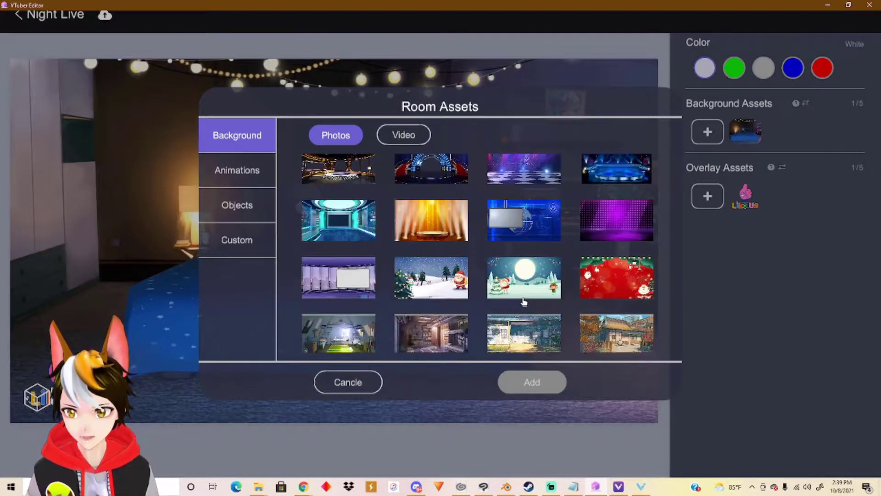
double_click(431, 170)
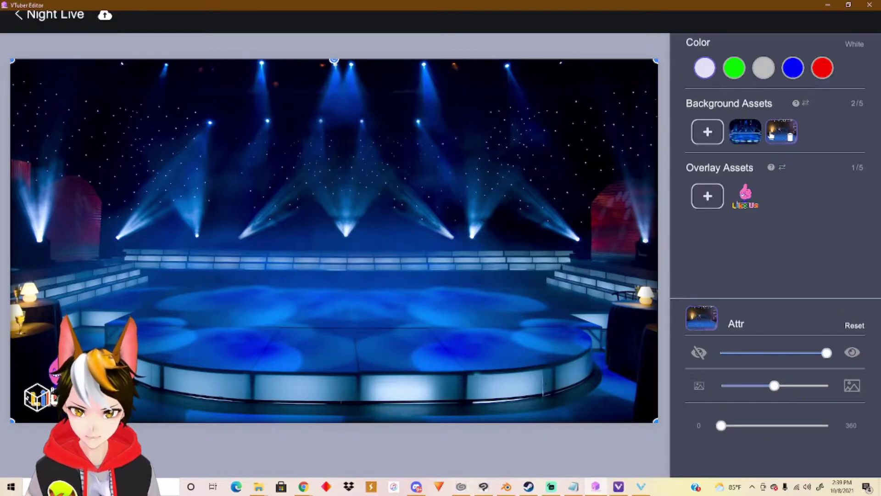
left_click(755, 138)
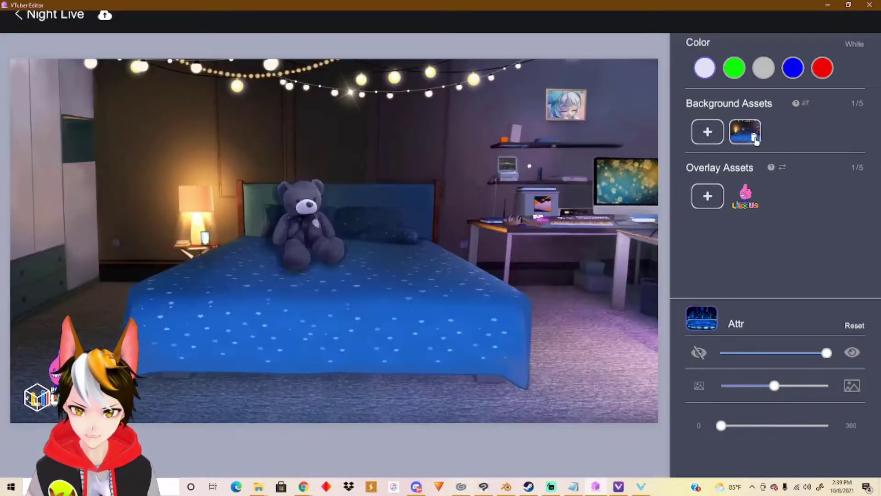
Add the open-mouthed carved pumpkin object to the room's overlay assets.
left_click(717, 202)
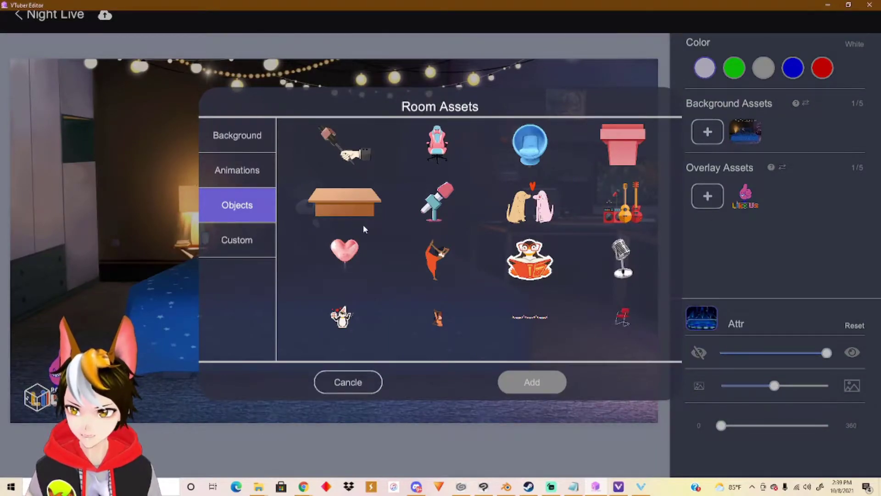
scroll(491, 240, "down", 8)
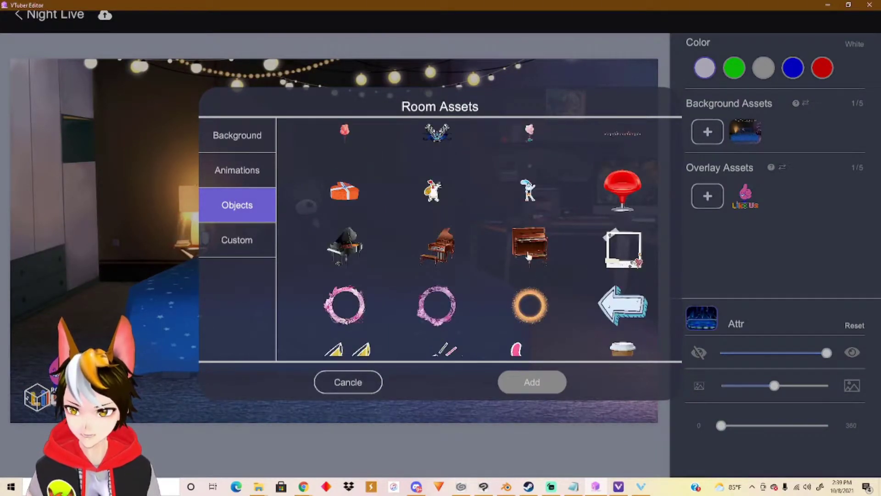
scroll(531, 260, "down", 9)
left_click(624, 258)
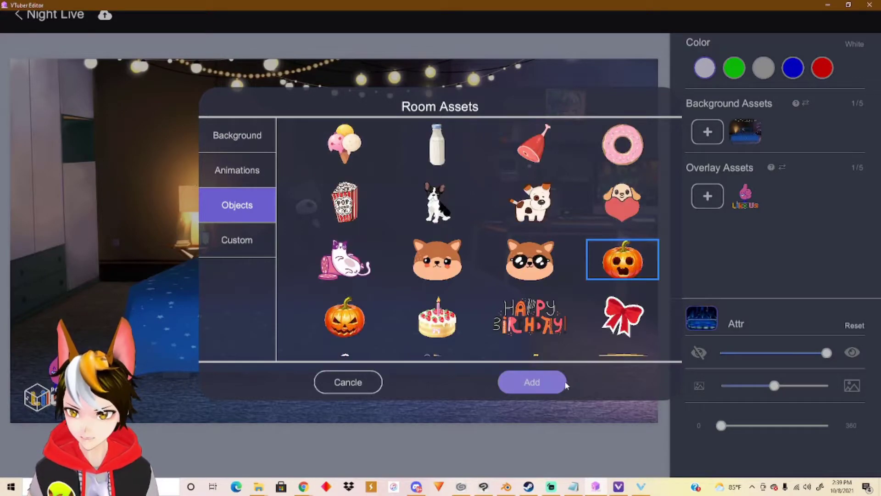
left_click(560, 382)
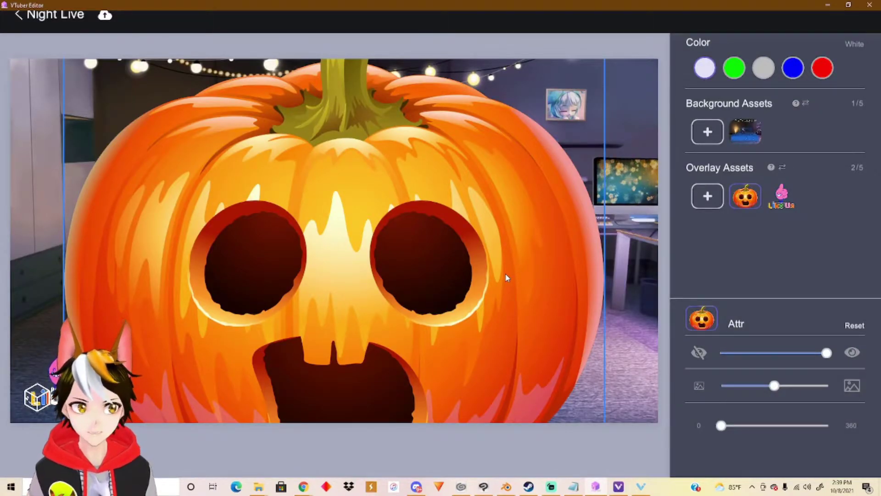
Shrink the pumpkin overlay to about the teddy bear's size and place it beside the bear on the bed.
left_click_drag(604, 60, 480, 303)
left_click_drag(411, 347, 577, 268)
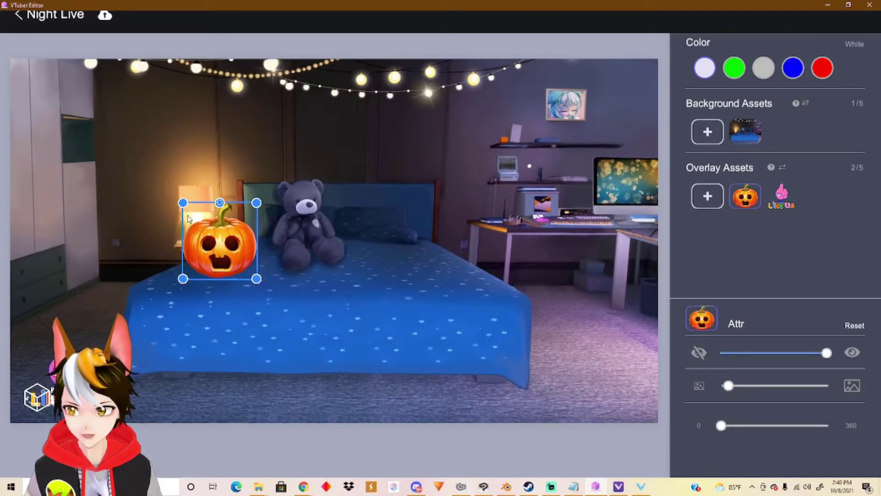
left_click_drag(206, 228, 213, 223)
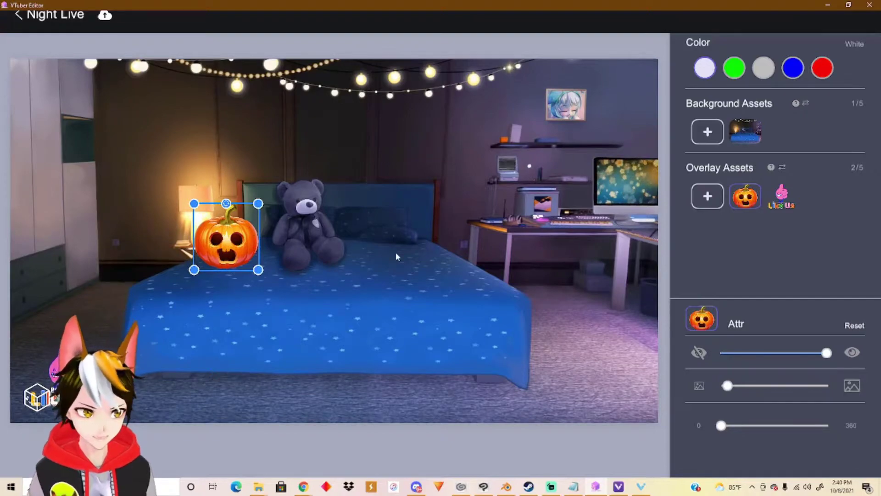
Add the Subscribe animation as an overlay and place it in the lower-right corner of the room scene.
left_click(707, 196)
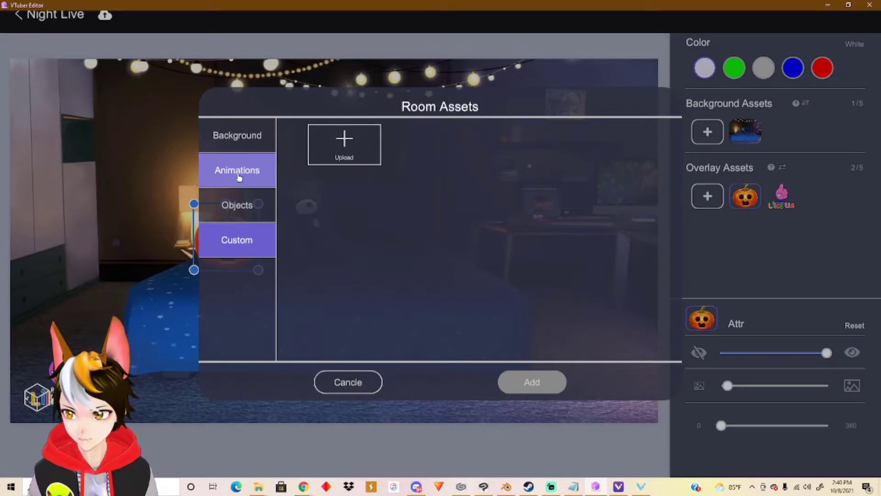
left_click(238, 177)
scroll(475, 269, "down", 2)
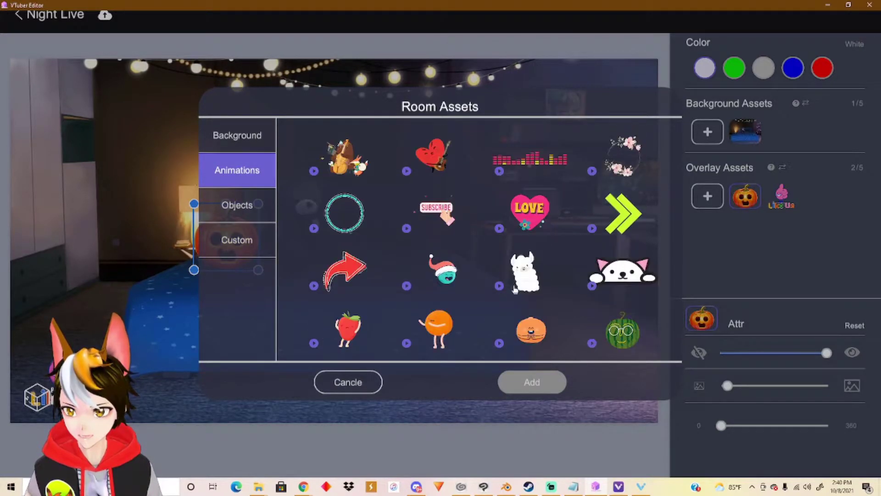
left_click(437, 213)
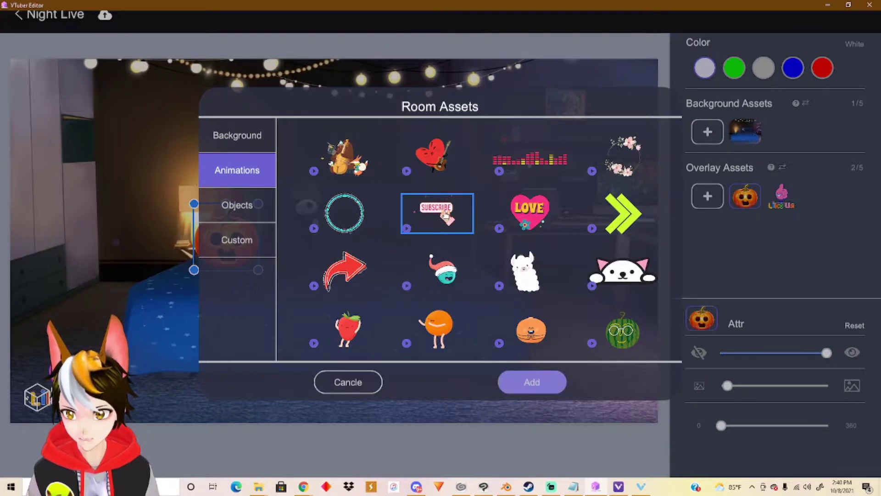
left_click(532, 382)
left_click_drag(350, 248, 616, 385)
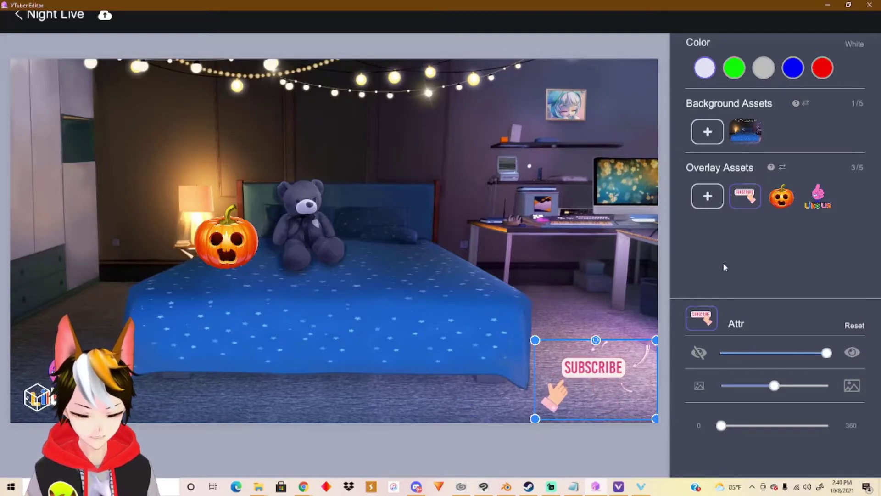
Add the overlay of a white table with a laptop and gadgets and position it in front of the bed.
left_click(713, 202)
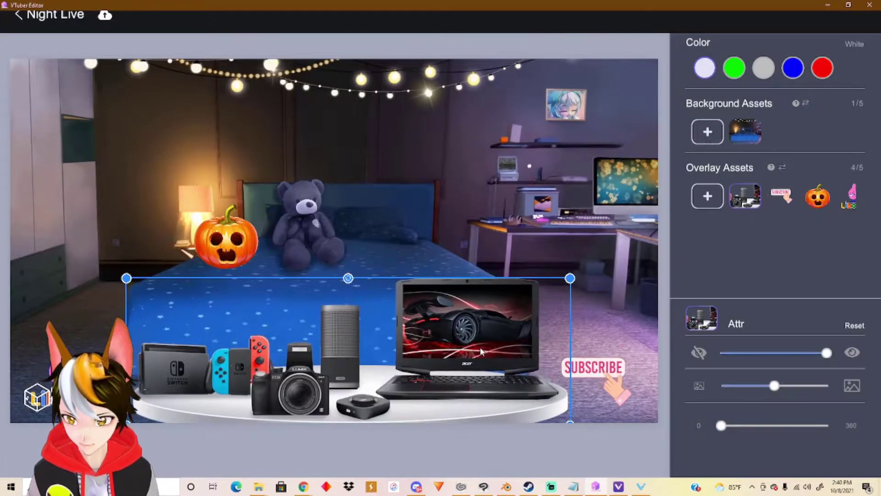
left_click_drag(481, 352, 479, 352)
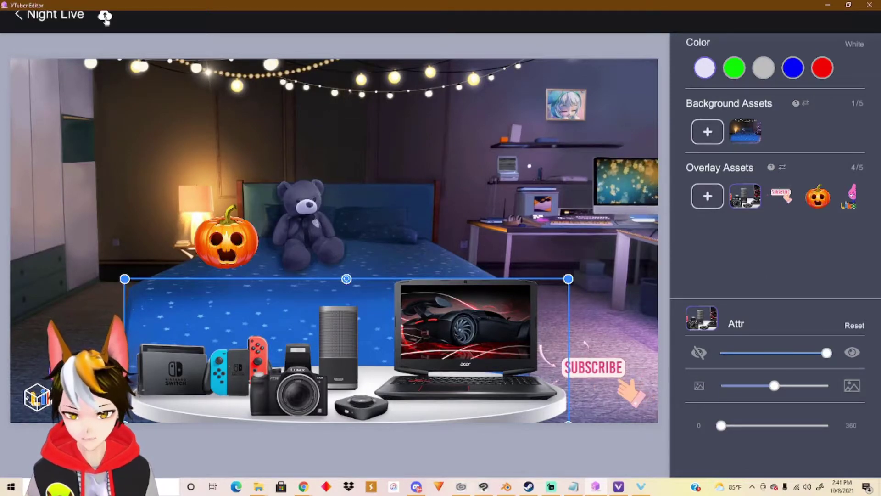
Leave the Night Live room and create a new flow named "Kitzu flow".
left_click(21, 15)
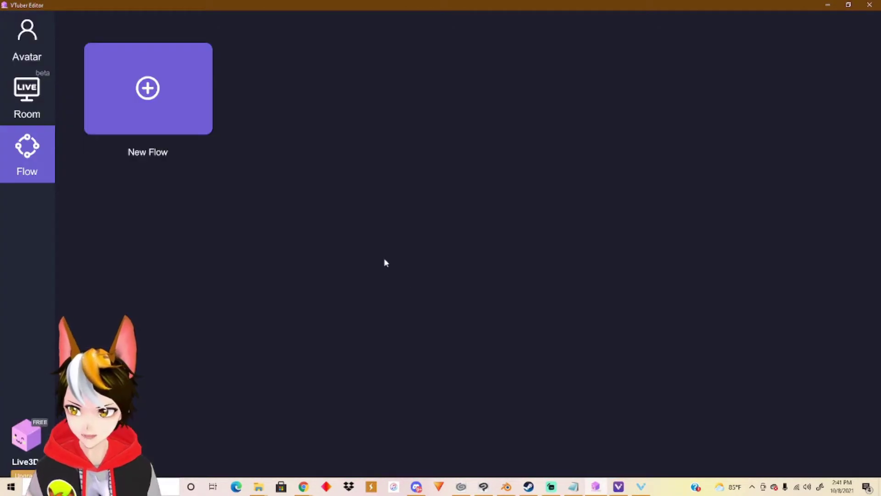
left_click(181, 114)
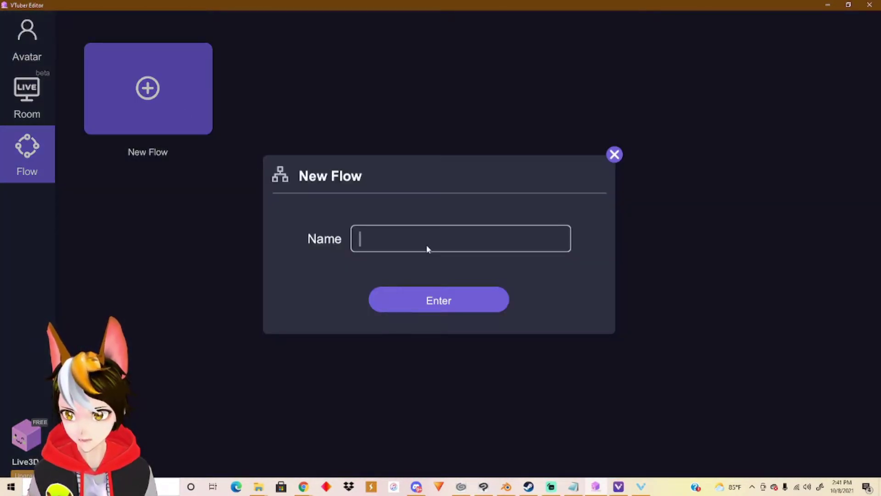
type("Kitzu")
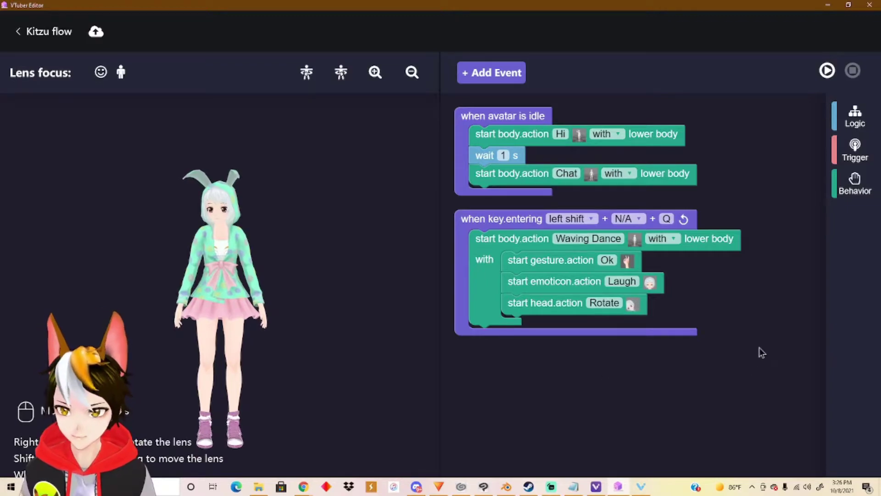
Examine the Behavior, Trigger and Logic blocks available for building the flow.
left_click(855, 183)
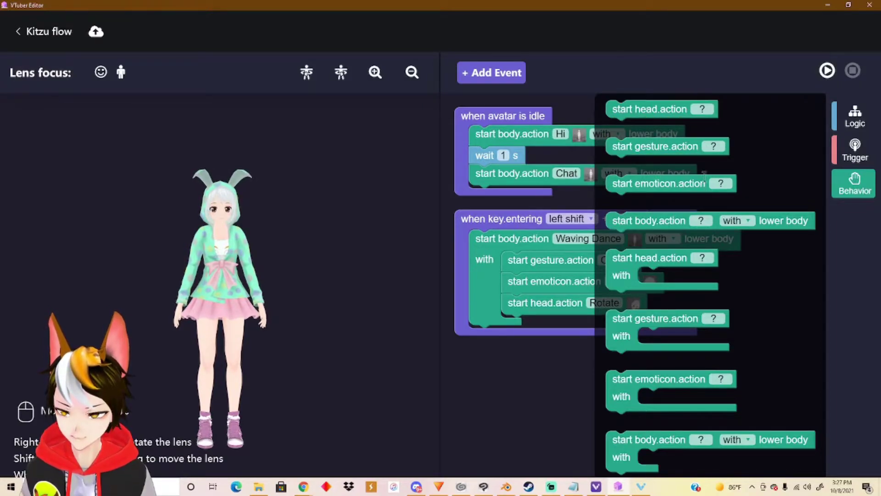
left_click(855, 149)
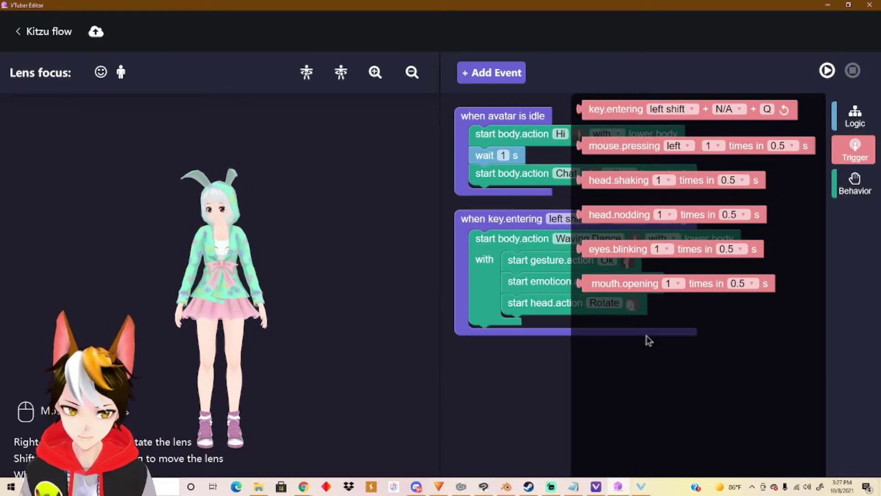
left_click(848, 122)
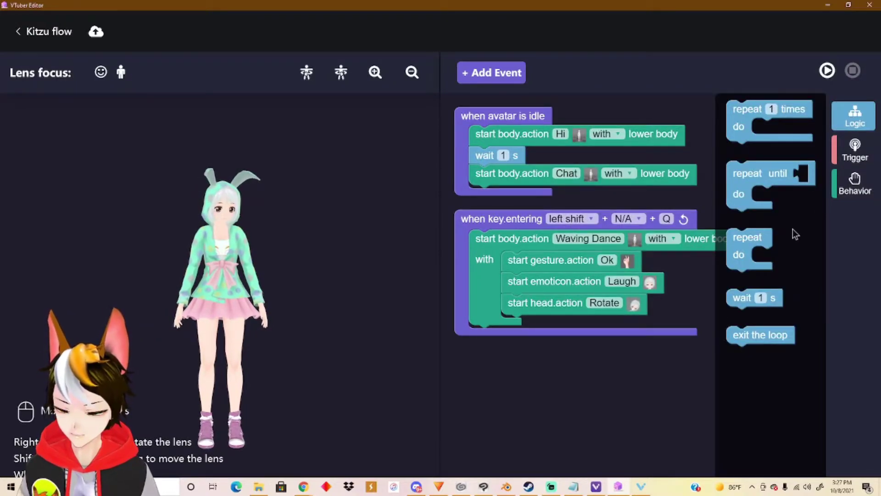
left_click(627, 190)
left_click(636, 278)
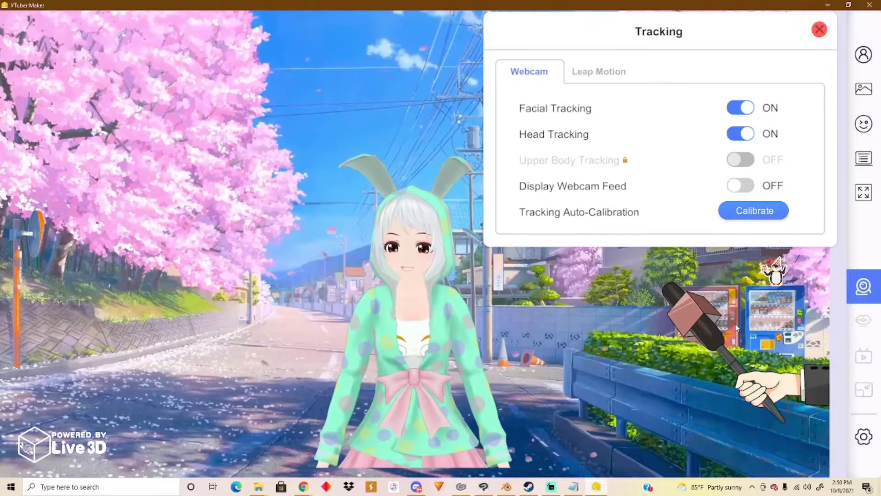
In VTuber Maker, auto-calibrate the webcam tracking, review the Leap Motion options and close the tracking settings.
left_click(770, 211)
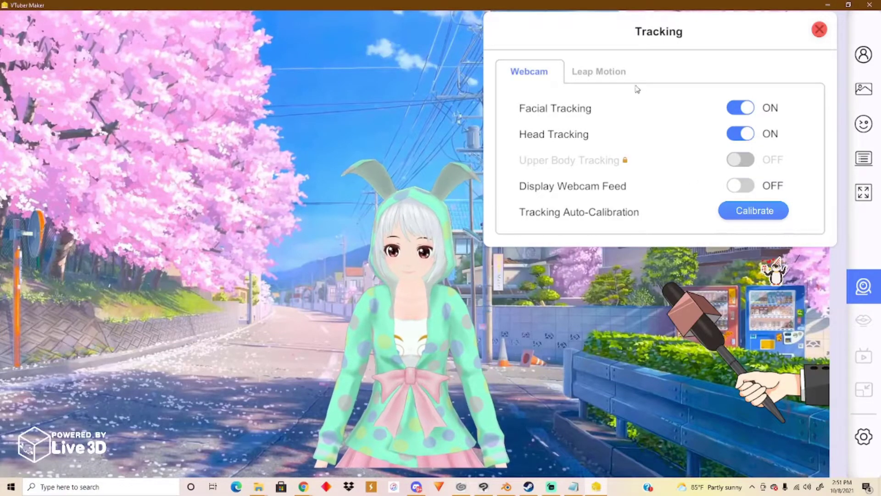
left_click(600, 74)
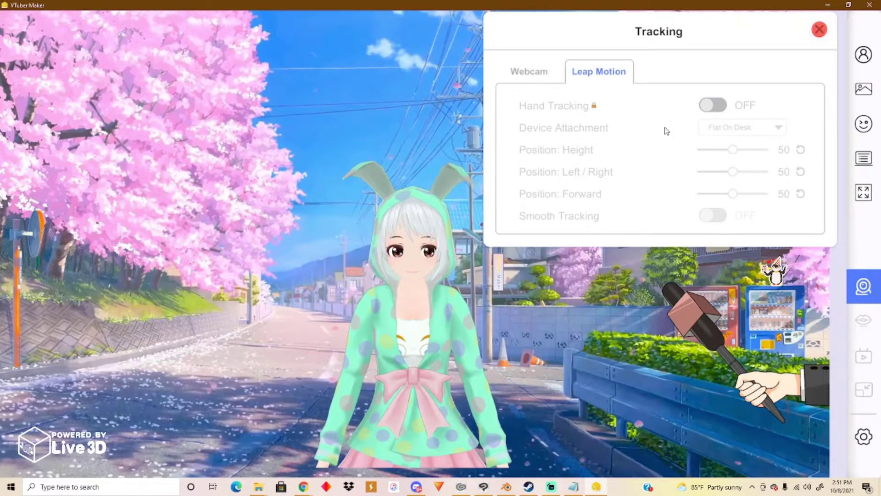
left_click(819, 30)
Toggle Hide Interface on and back off, and open the strip with the Screen Share and Upload options.
left_click(866, 197)
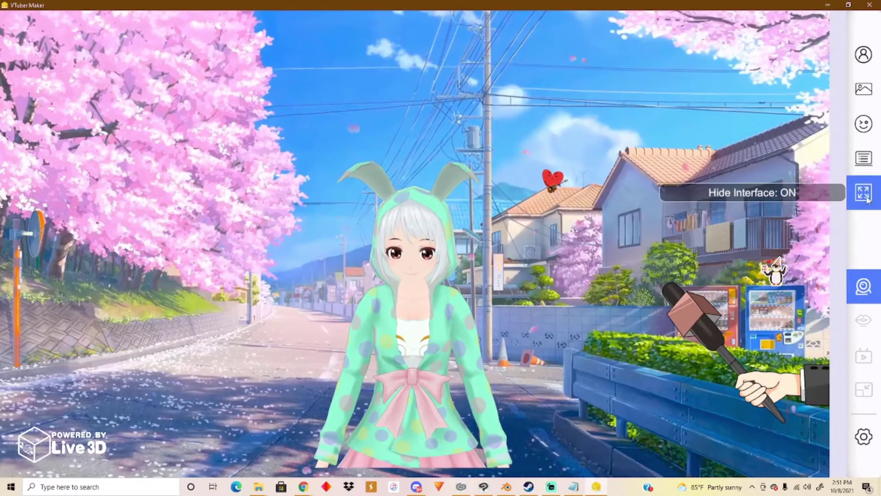
left_click(863, 197)
left_click(864, 159)
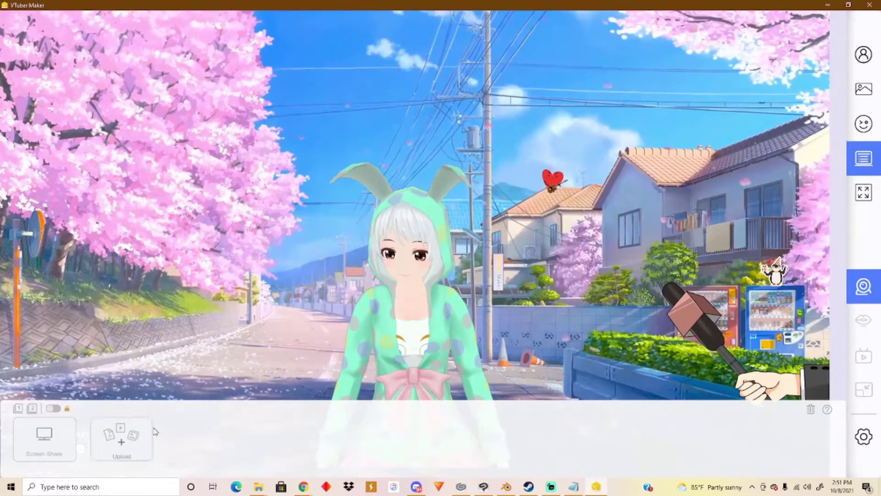
Close the White Board strip and preview the idle-2 and idle-1 flows and the thumbs-up gesture from the quick actions.
mouse_move(542, 300)
left_click(863, 158)
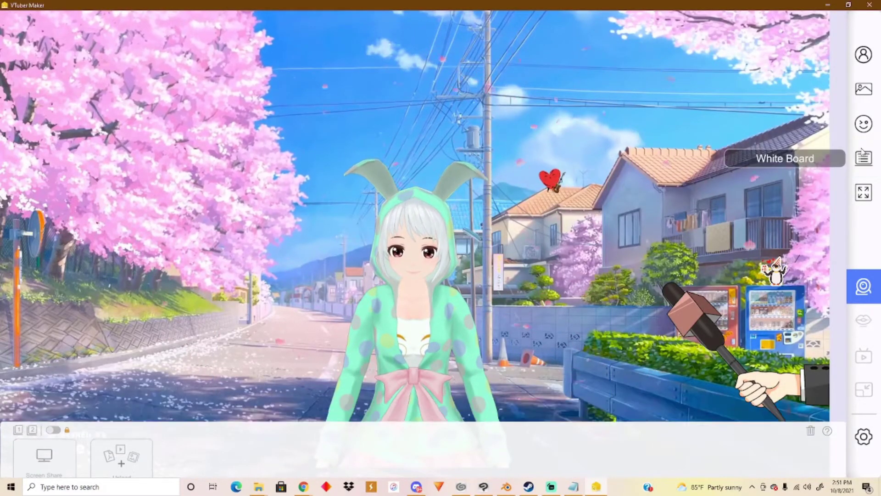
left_click(865, 128)
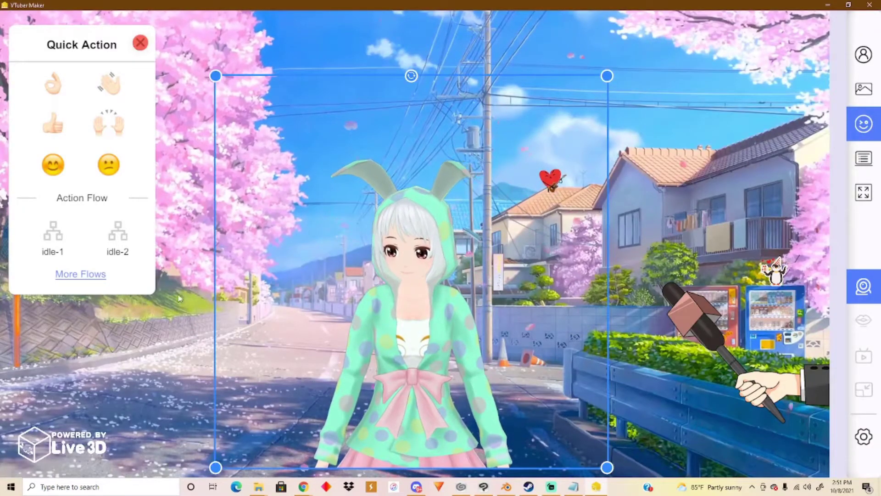
left_click(120, 234)
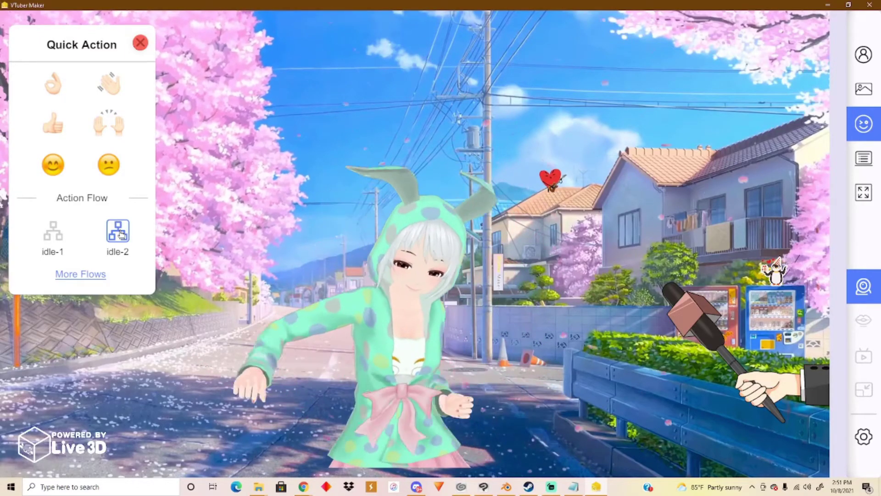
left_click(63, 236)
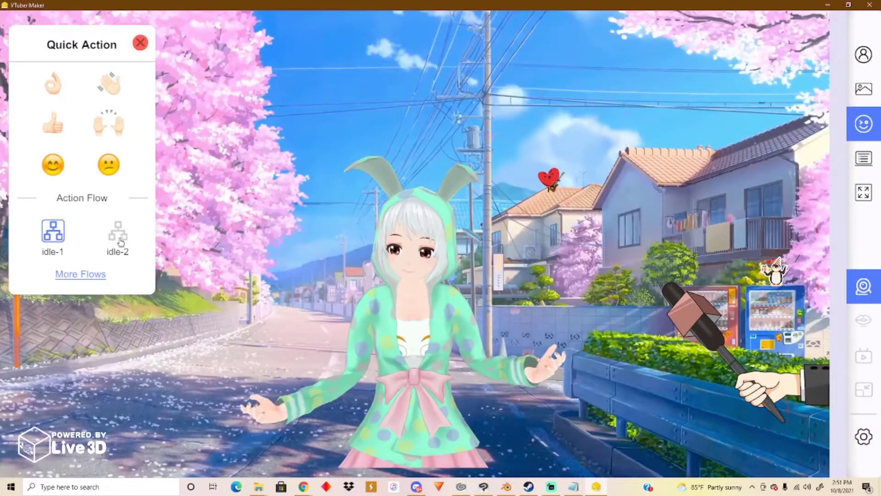
mouse_move(612, 212)
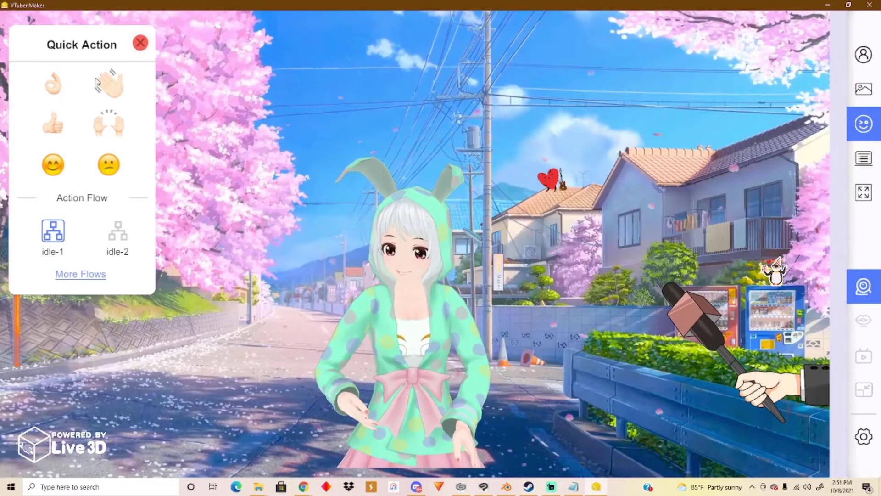
left_click(55, 129)
Try the public avatars Alisa, Rose, Cami and Julia one after another.
left_click(864, 57)
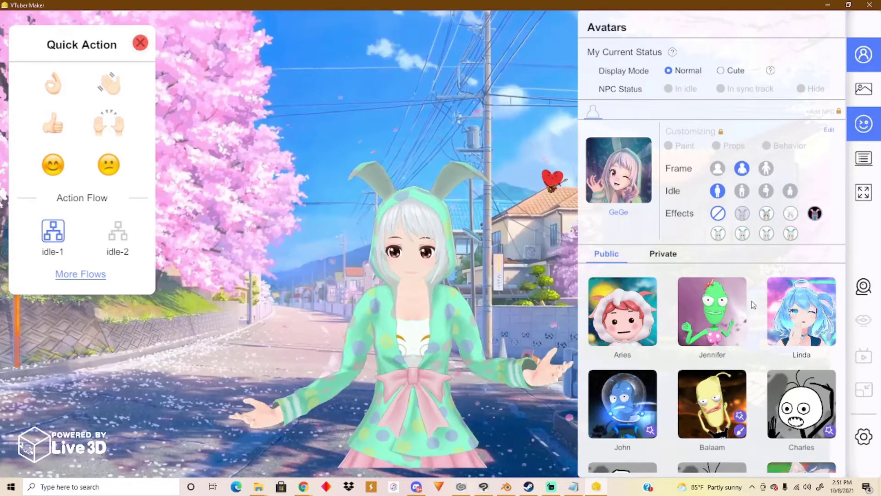
scroll(758, 305, "down", 4)
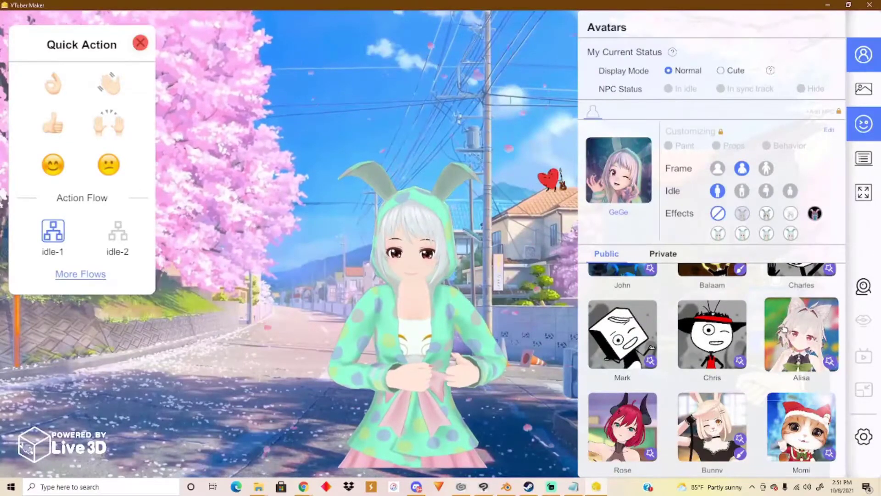
left_click(788, 328)
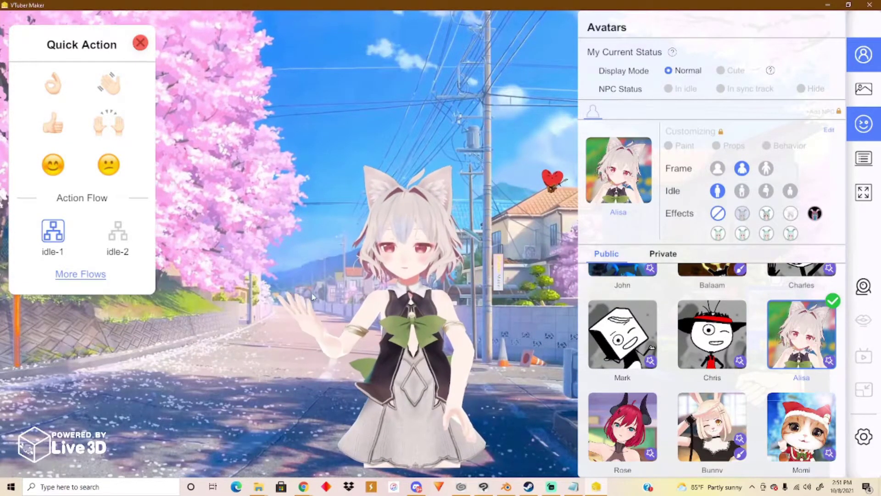
scroll(642, 363, "down", 2)
left_click(650, 360)
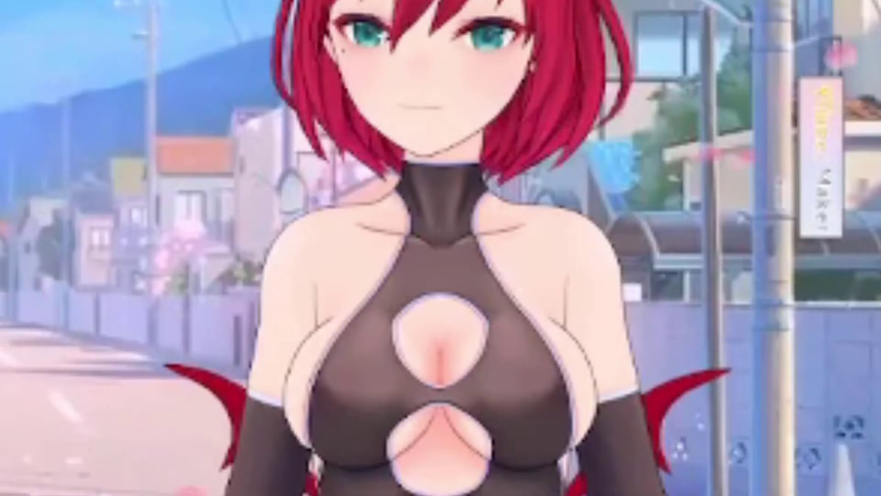
scroll(694, 395, "down", 2)
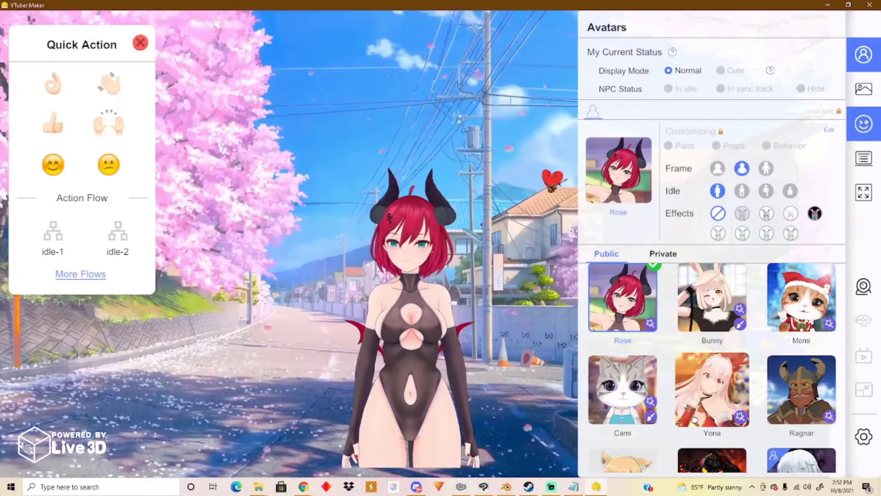
left_click(634, 389)
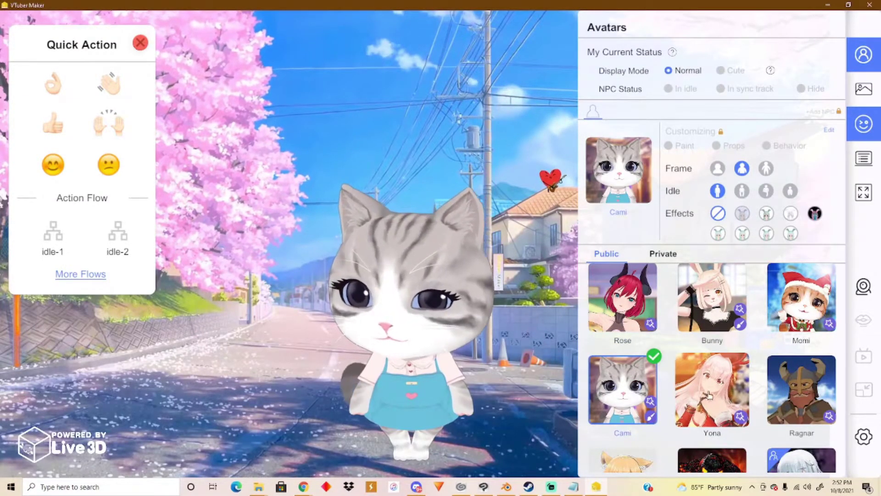
scroll(710, 395, "down", 3)
scroll(714, 396, "down", 2)
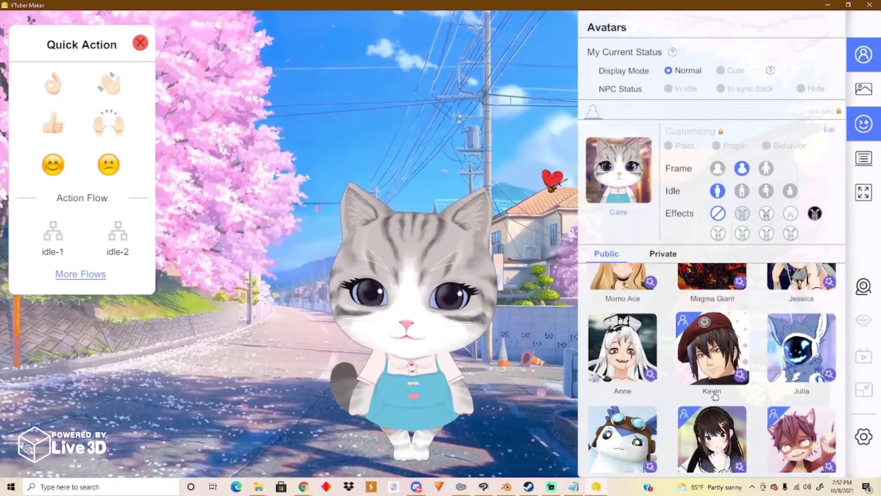
left_click(801, 352)
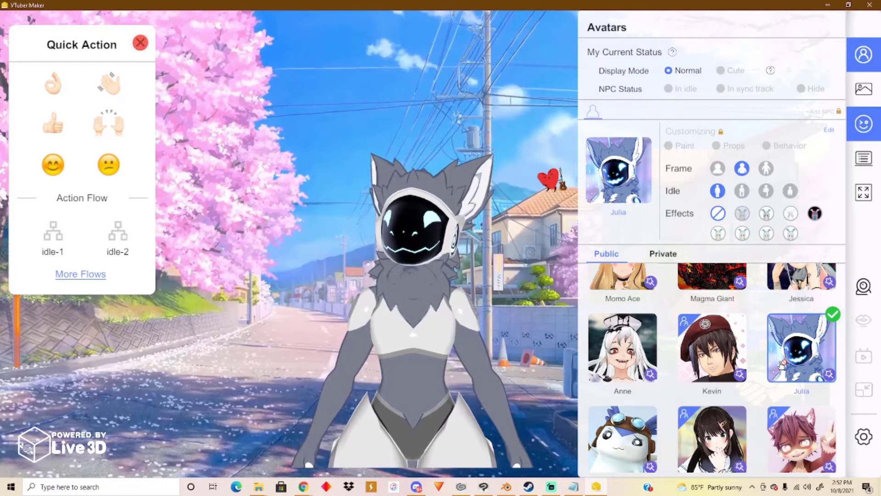
Switch to the public GeGe avatar and set its display mode to Cute.
scroll(757, 379, "down", 2)
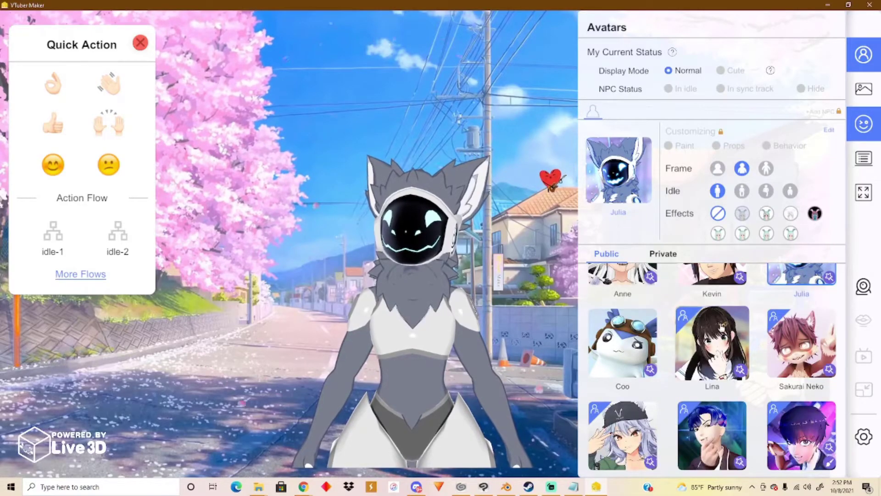
scroll(642, 400, "down", 2)
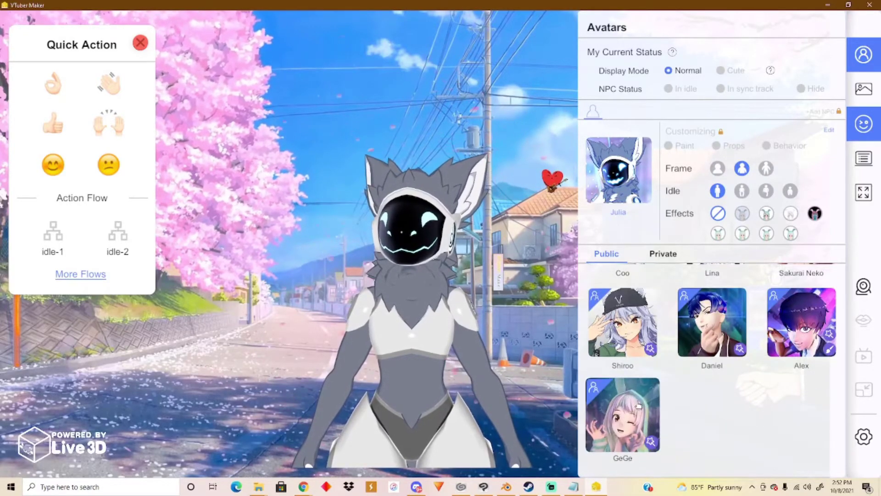
left_click(638, 405)
left_click(722, 72)
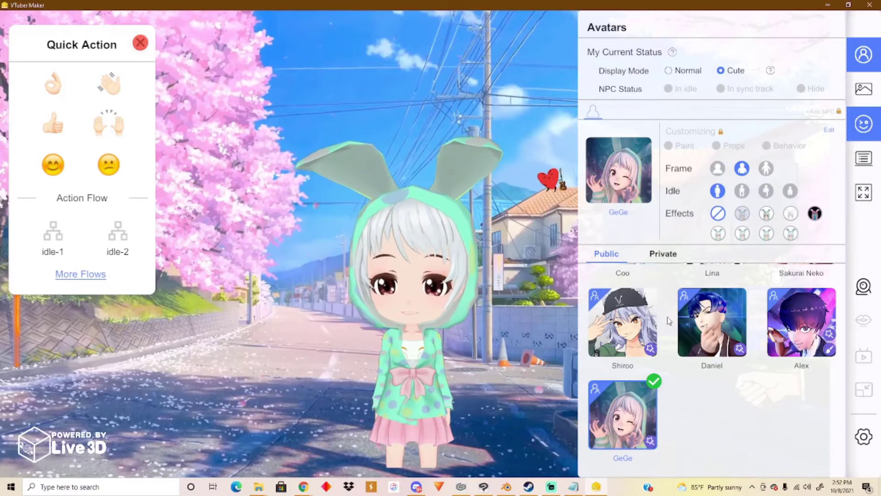
Try the transparent, line-drawing, pixelated and wavy effects on GeGe, reset it to no effect, and try the seated idle pose.
left_click(742, 214)
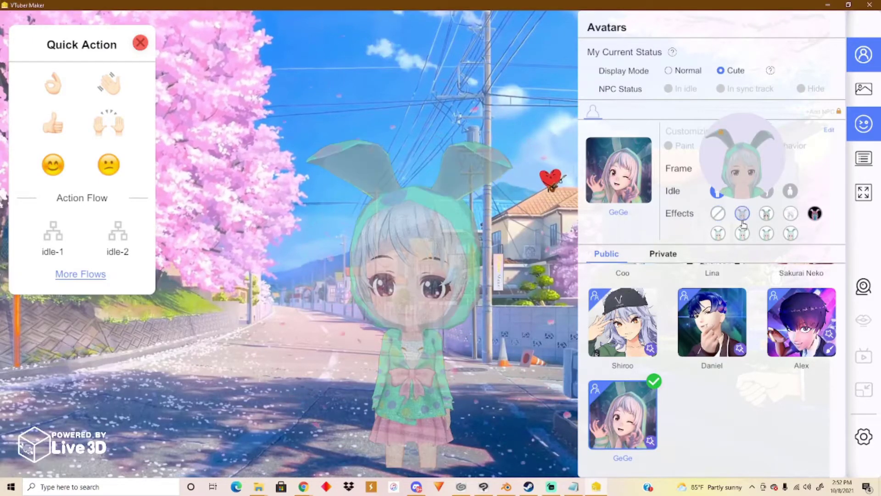
left_click(765, 215)
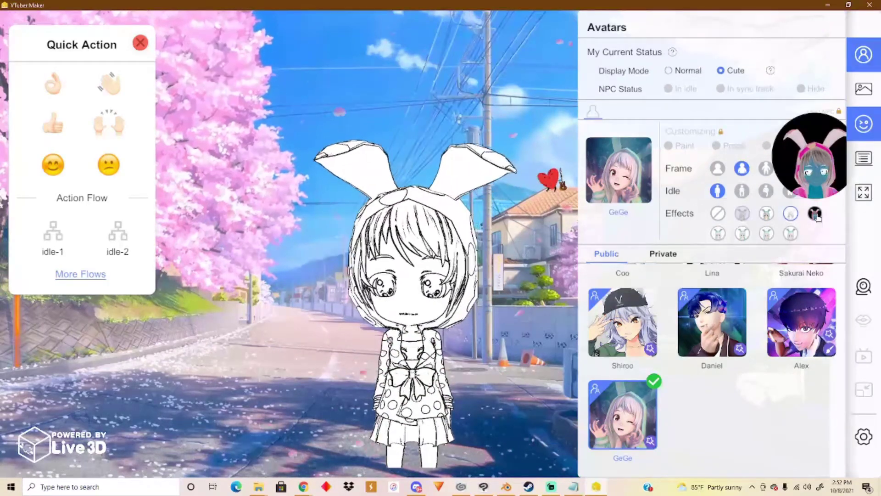
left_click(791, 234)
left_click(766, 234)
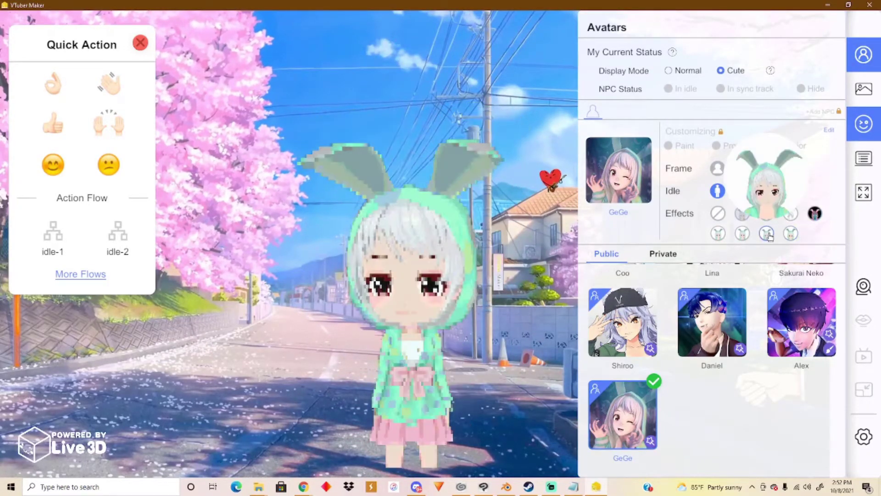
left_click(719, 234)
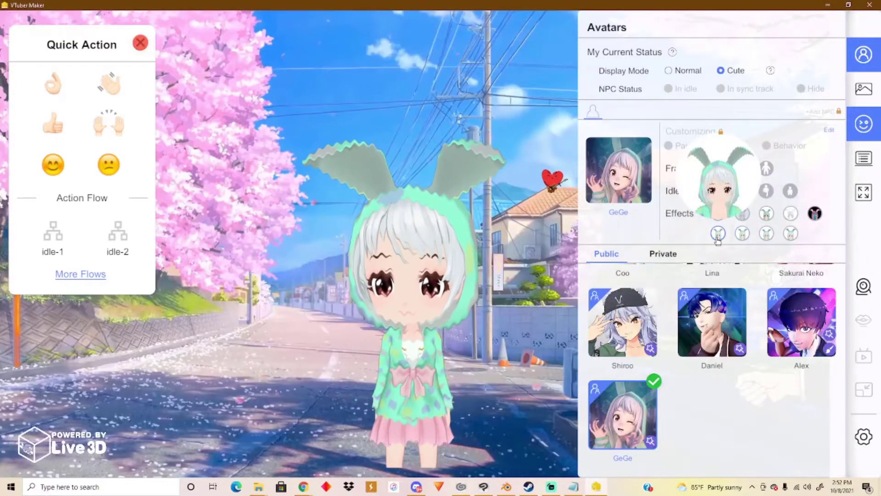
left_click(719, 213)
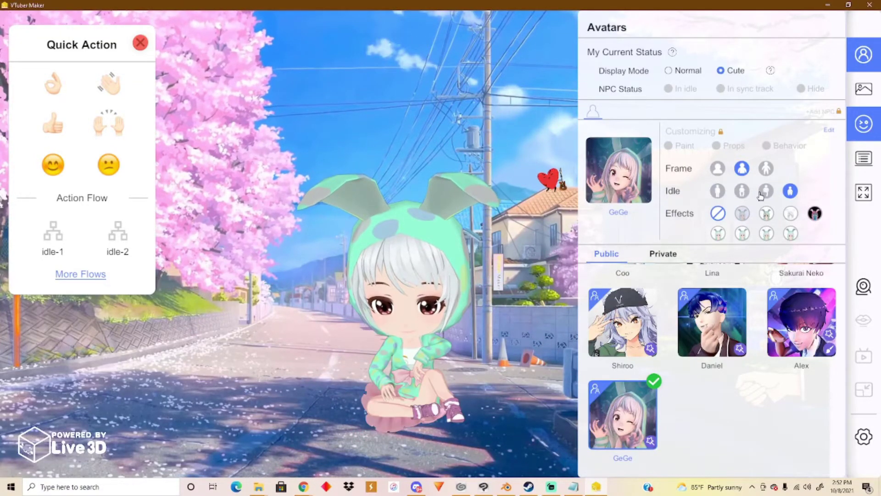
Browse the public avatars and switch to Momi, the cat in the Santa outfit.
scroll(734, 367, "up", 10)
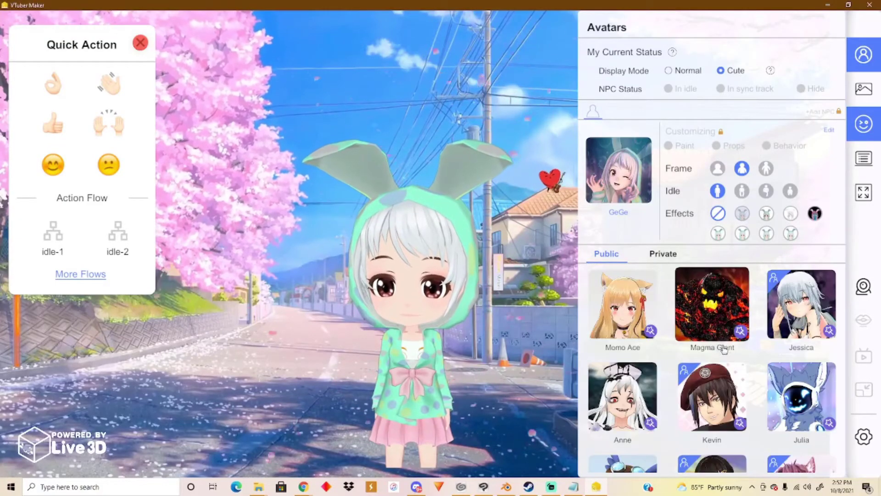
scroll(734, 367, "down", 1)
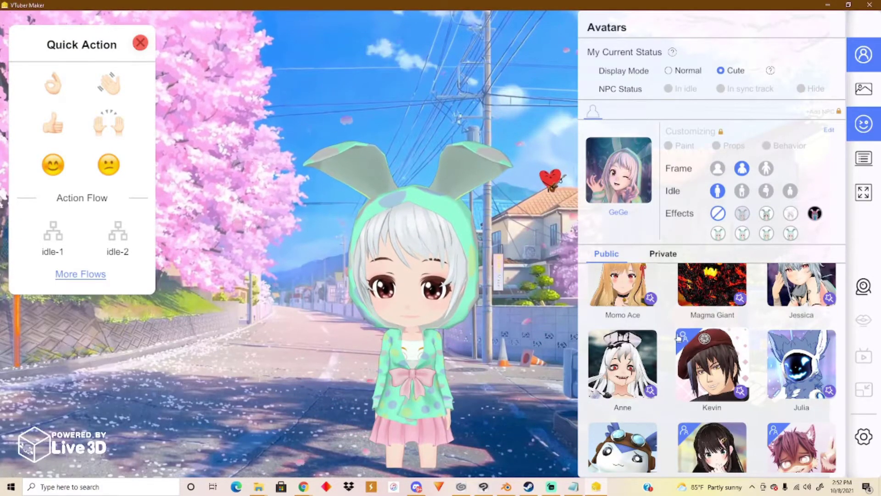
scroll(697, 381, "up", 3)
scroll(679, 399, "down", 14)
scroll(670, 411, "up", 1)
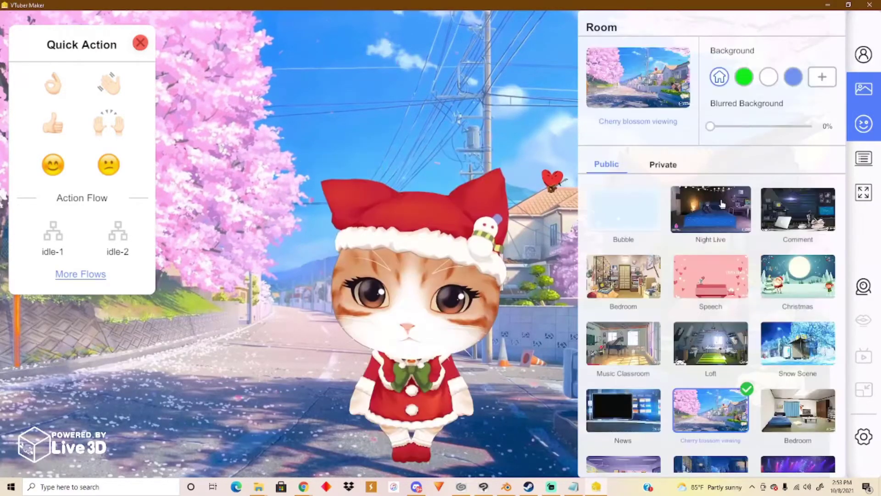
Try to load the private Night Live room and dismiss the upgrade offer.
left_click(674, 170)
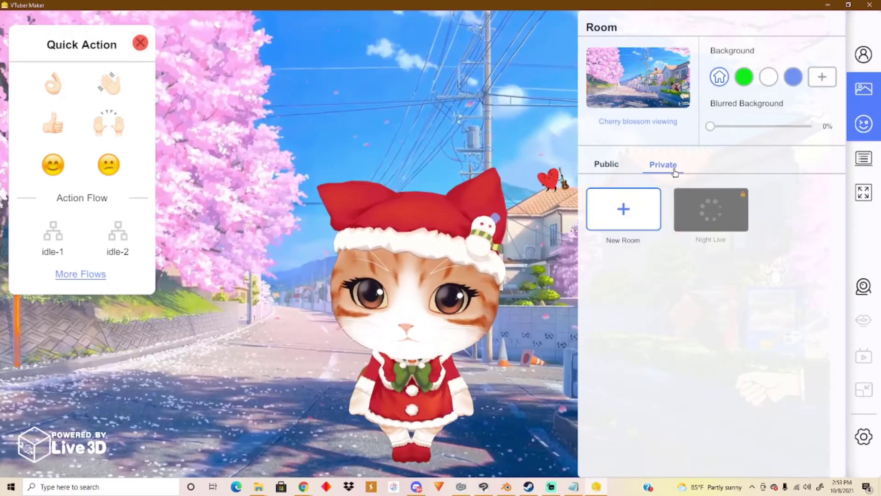
left_click(726, 217)
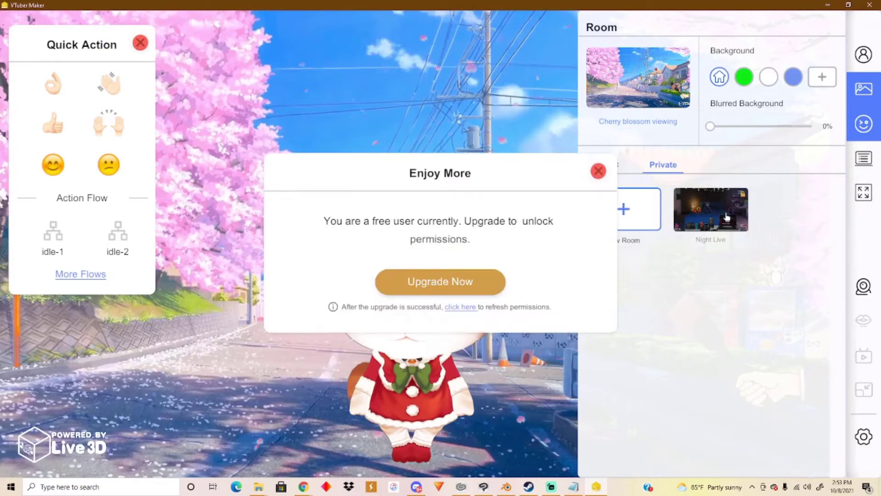
left_click(599, 172)
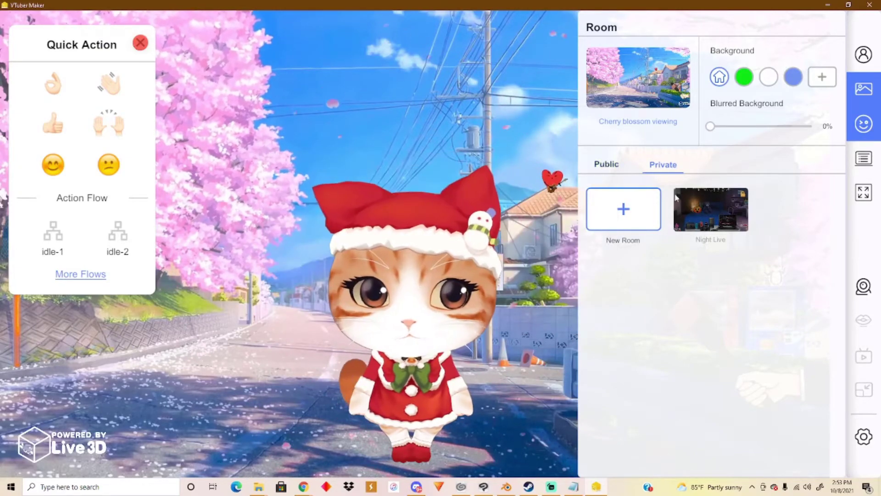
Apply the public Comment room and preview the idle-2 action flow on the avatar in it.
left_click(608, 166)
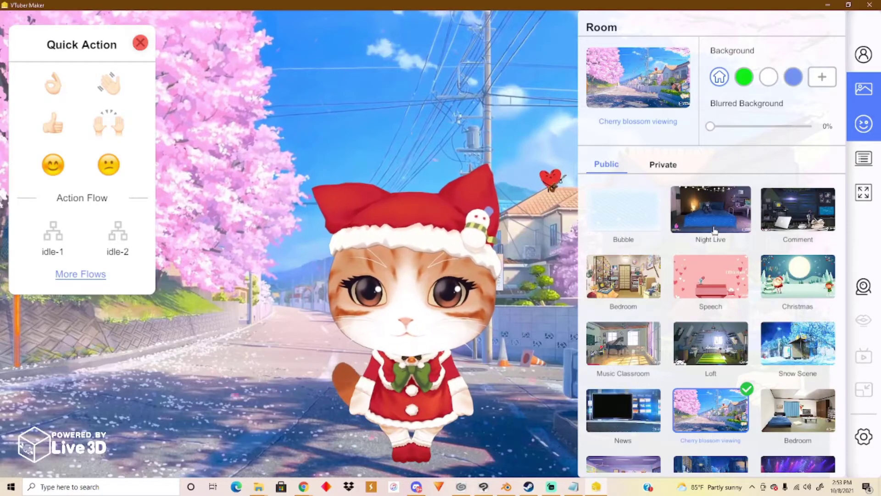
left_click(792, 220)
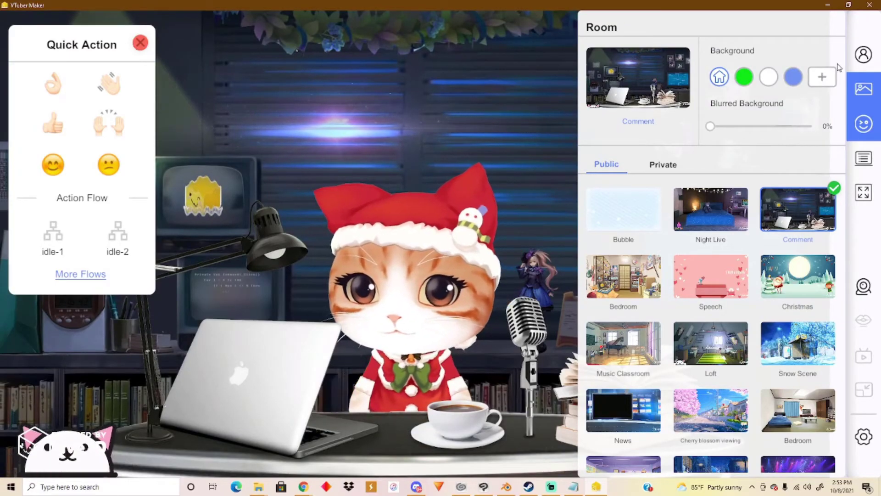
left_click(865, 87)
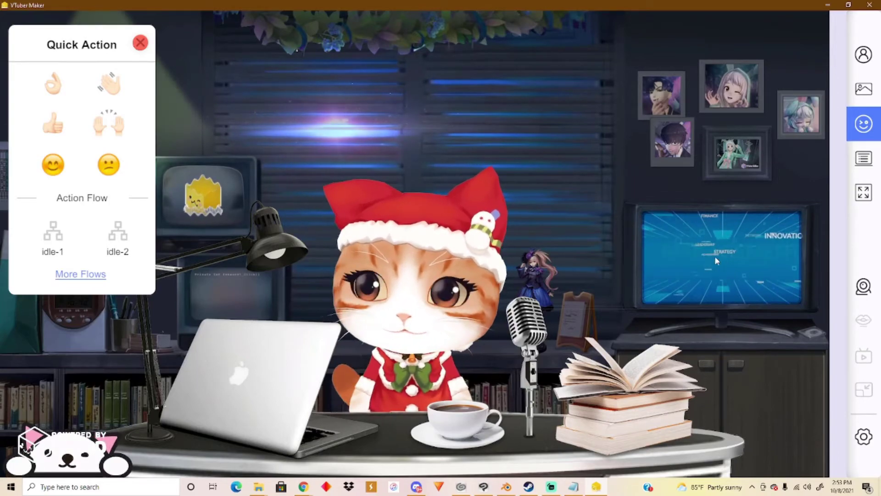
left_click(124, 237)
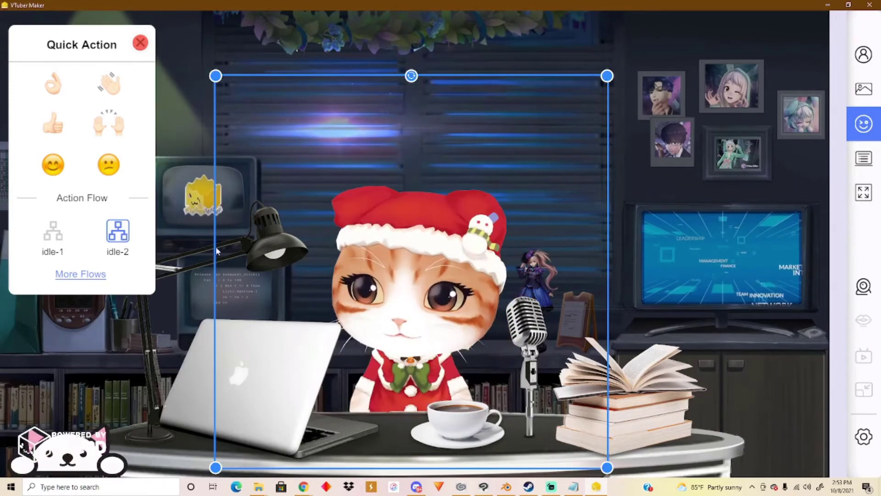
left_click(129, 241)
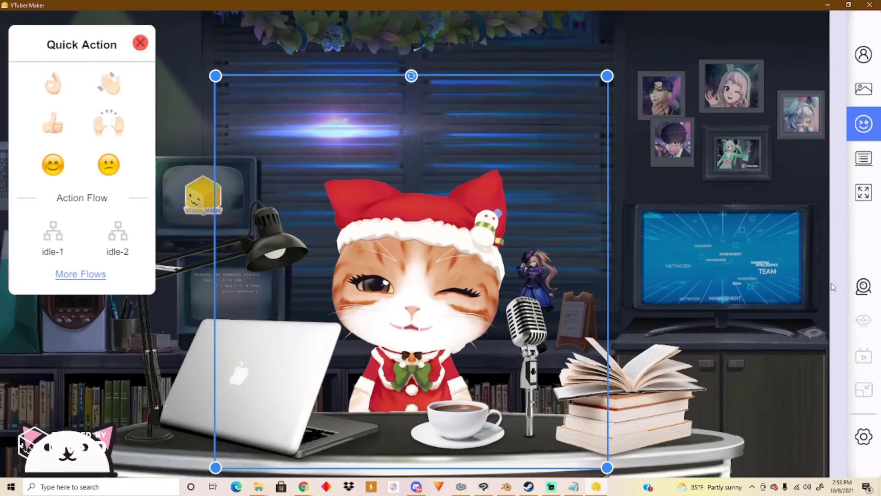
Switch to the private Kitzu human avatar and try the closest framing on it.
left_click(864, 89)
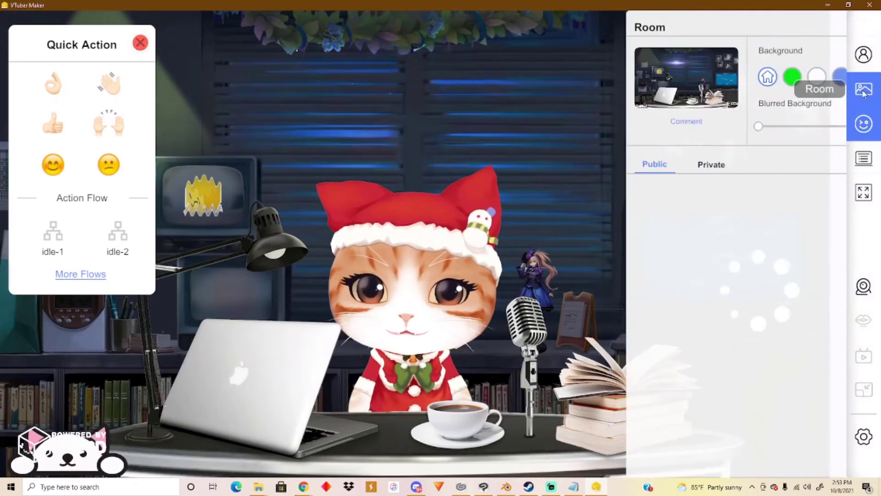
left_click(866, 57)
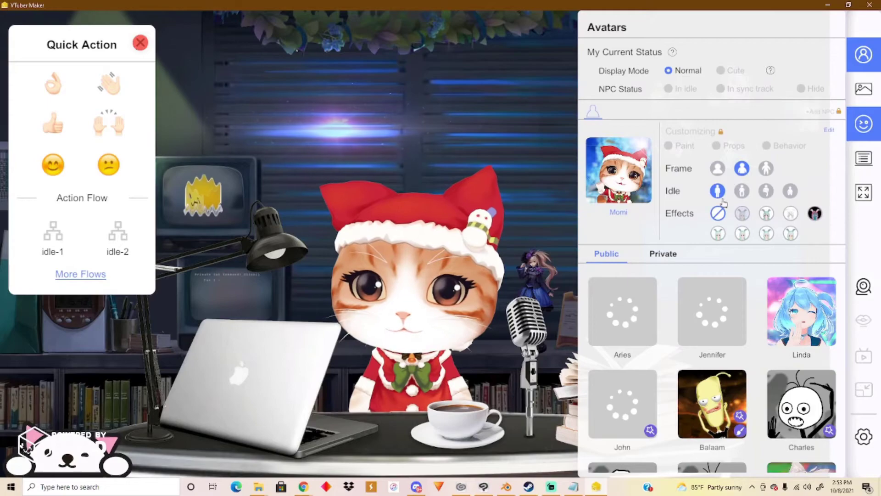
left_click(664, 256)
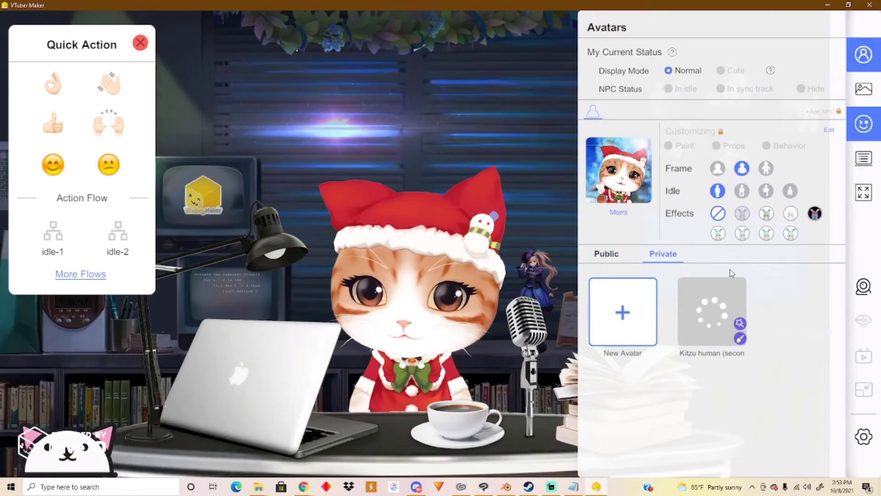
left_click(712, 333)
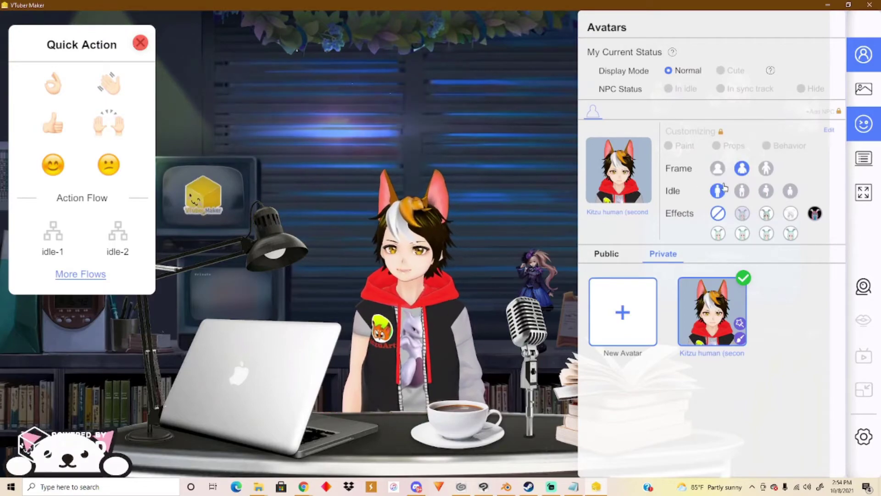
left_click(717, 169)
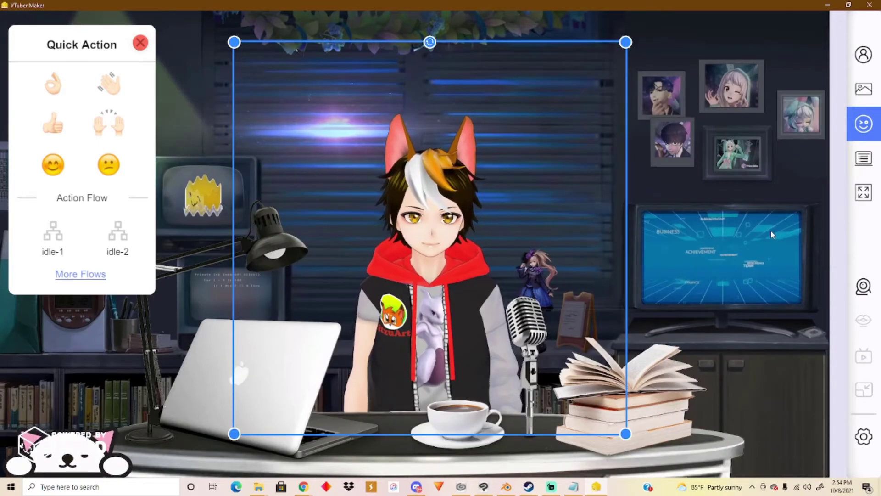
Try to unlock upper body tracking in the tracking settings and open the upgrade plans in the browser.
left_click(864, 287)
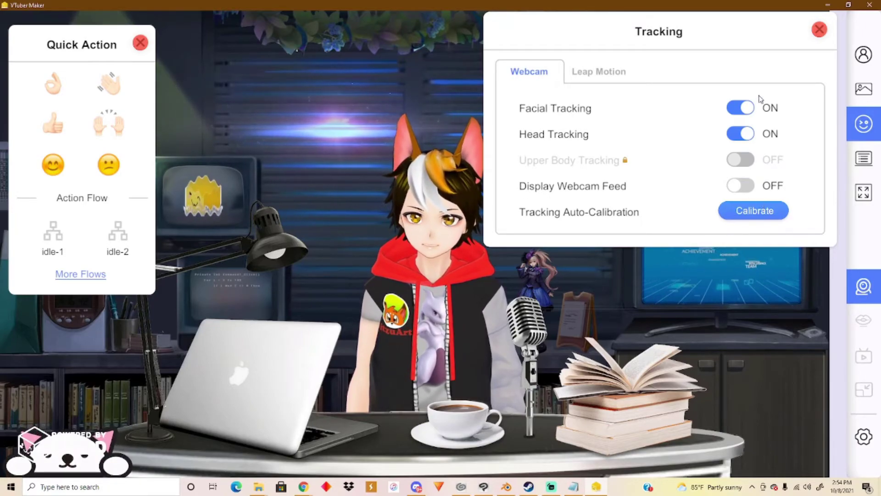
left_click(625, 160)
left_click(458, 282)
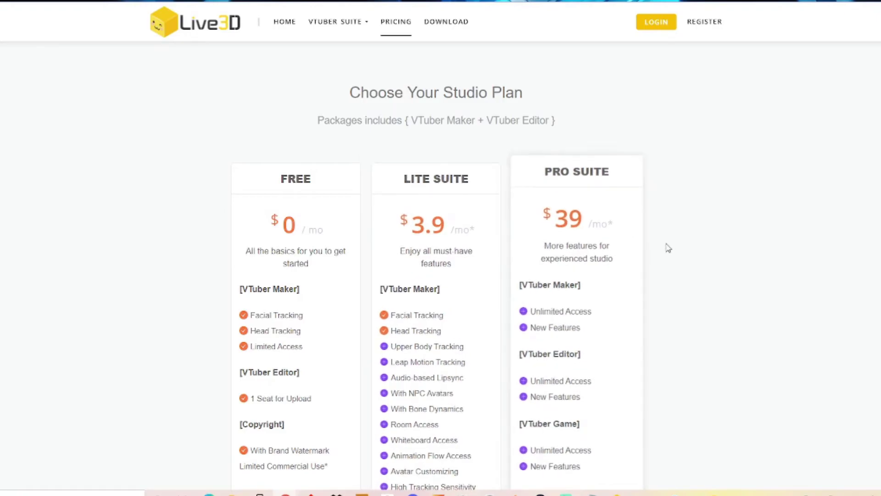
Compare the features and prices of the Free, Lite Suite and Pro Suite plans on the Live3D pricing page.
scroll(680, 248, "down", 5)
scroll(466, 347, "up", 3)
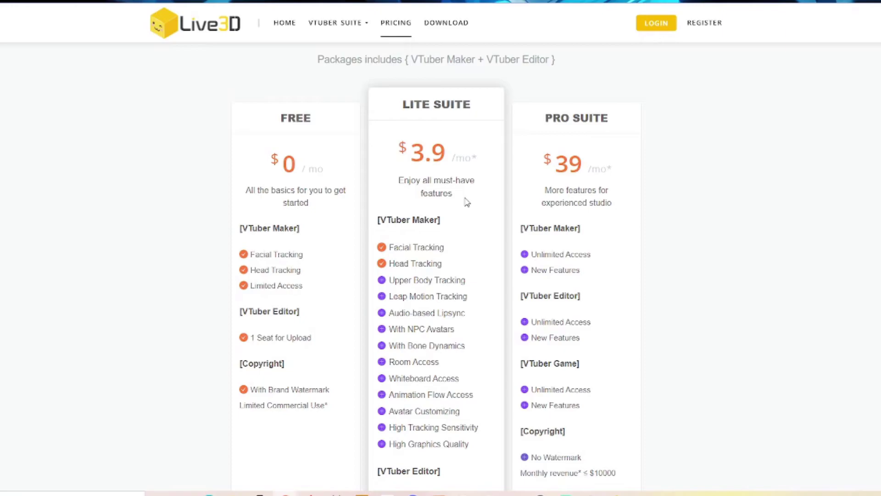
scroll(464, 210, "down", 7)
scroll(466, 211, "up", 8)
scroll(466, 210, "up", 1)
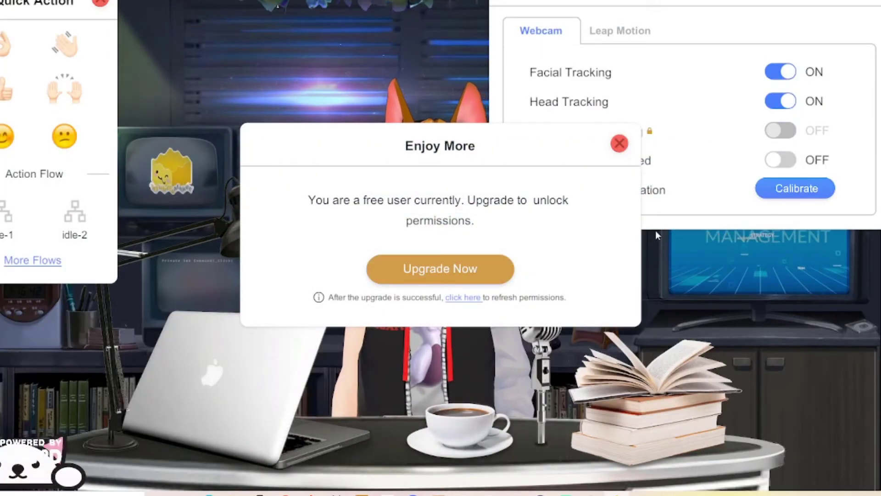
Back in VTuber Maker, dismiss the upgrade offer and close the tracking settings.
left_click(619, 142)
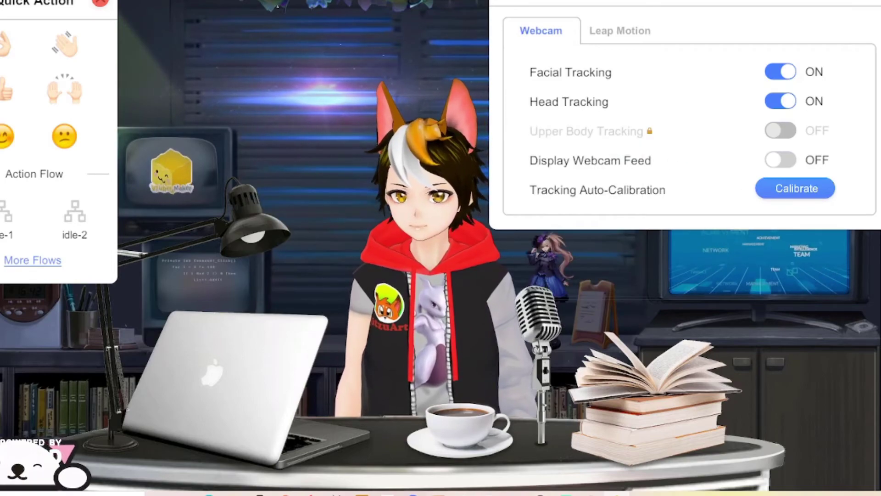
left_click(796, 132)
mouse_move(555, 165)
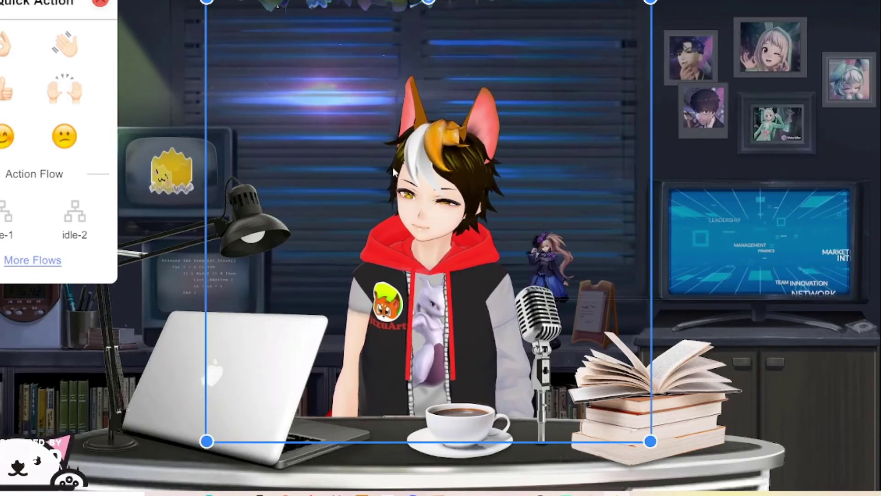